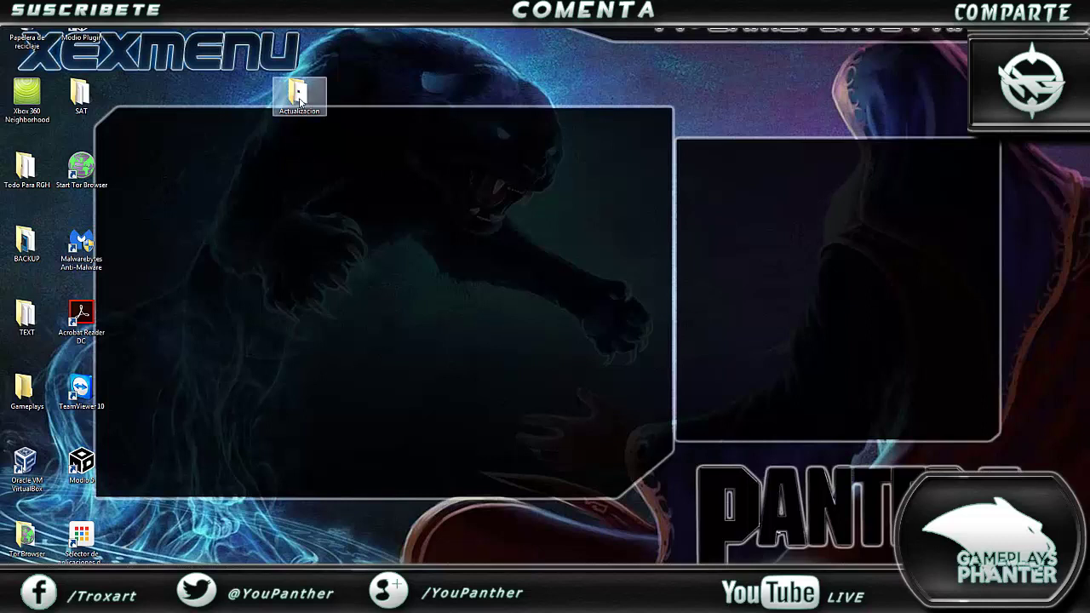
Move the Actualizacion folder to a free area of the desktop and open it.
{"action": "left_click_drag", "start_coordinate": [298, 92], "coordinate": [353, 241]}
{"action": "left_click_drag", "start_coordinate": [260, 201], "coordinate": [405, 326]}
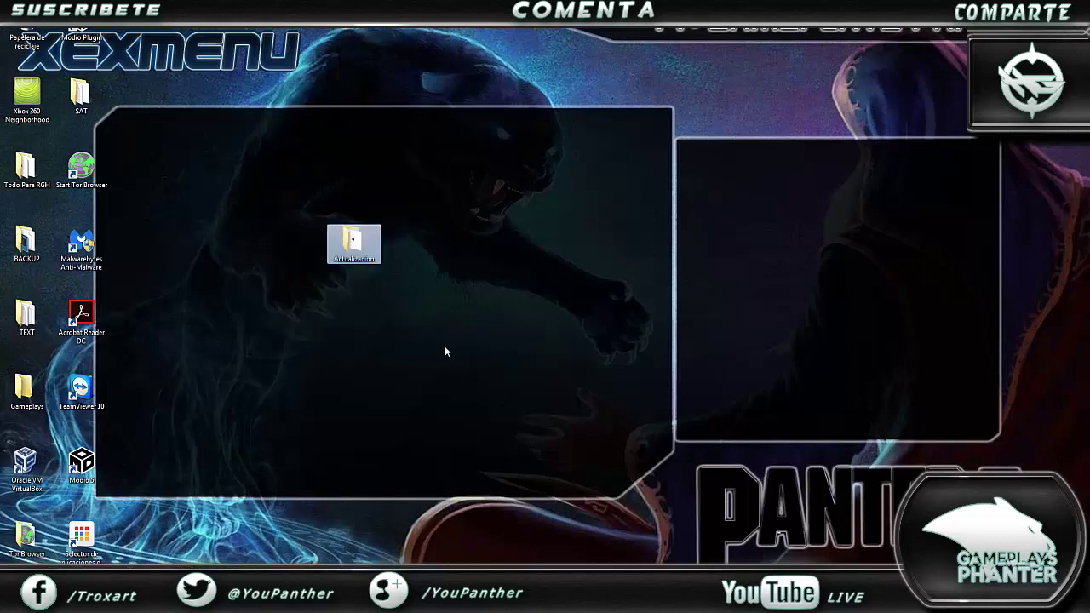
{"action": "left_click", "coordinate": [445, 348]}
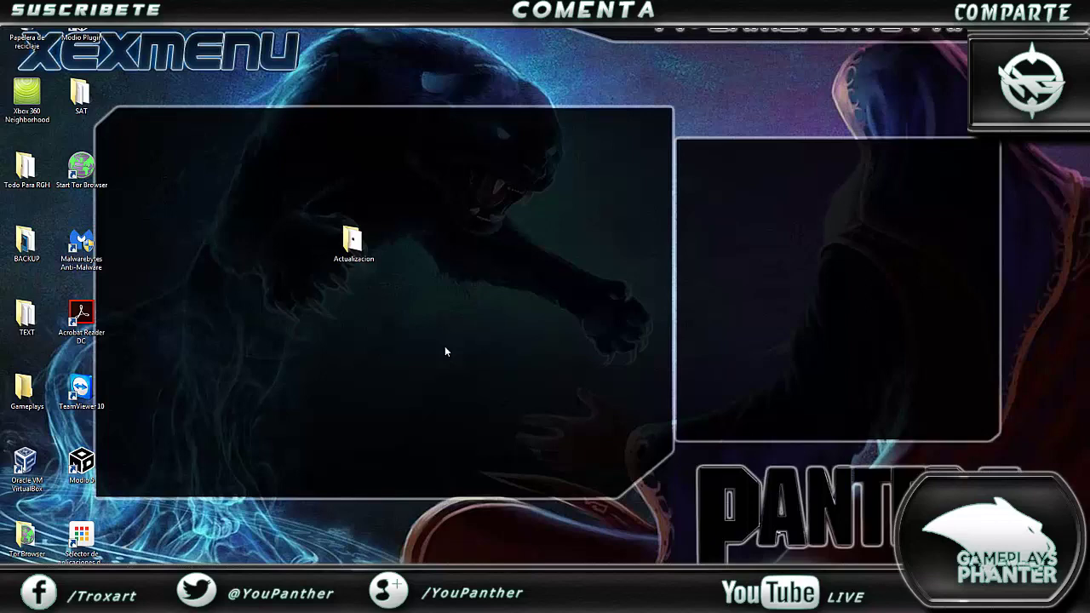
{"action": "double_click", "coordinate": [353, 242]}
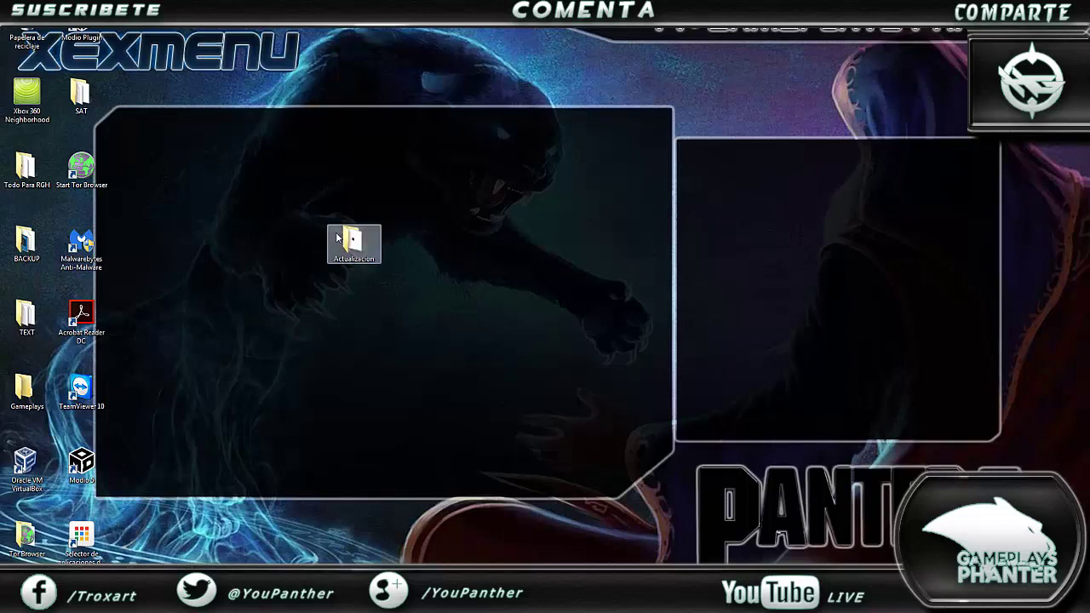
{"action": "left_click_drag", "start_coordinate": [396, 173], "coordinate": [540, 132]}
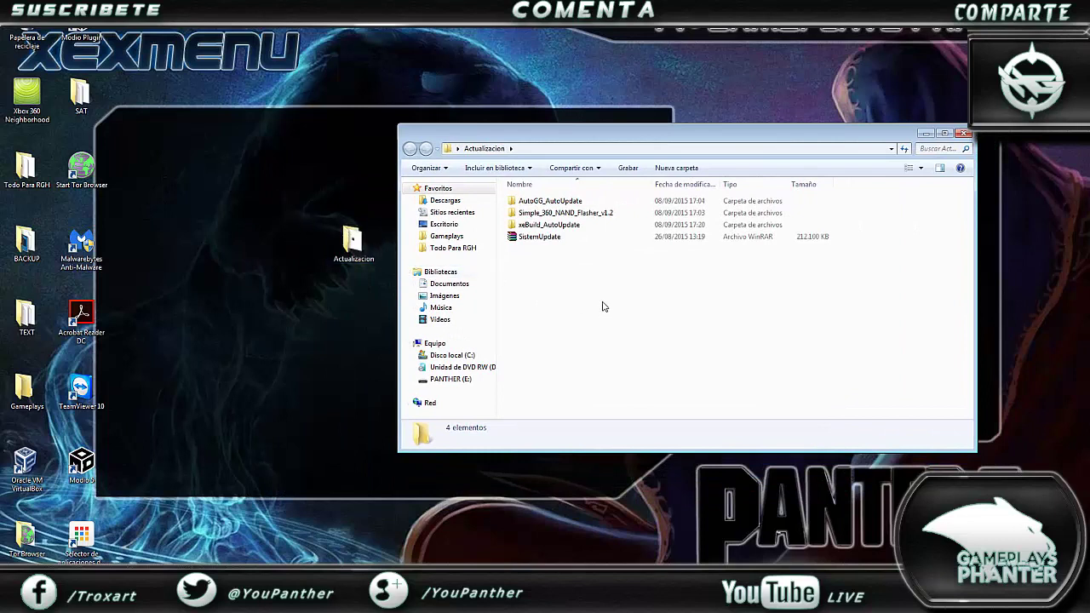
Review the update folders, the SistemUpdate archive and the contents of the Simple_360_NAND_Flasher_v1.2 folder.
{"action": "left_click", "coordinate": [550, 201]}
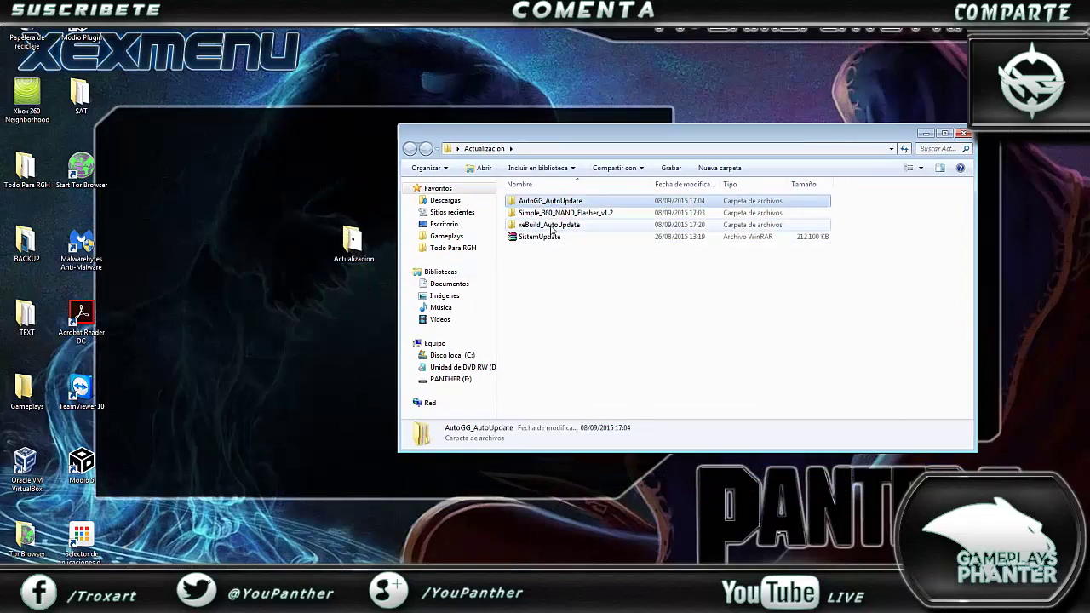
{"action": "left_click", "coordinate": [552, 225], "text": "ctrl"}
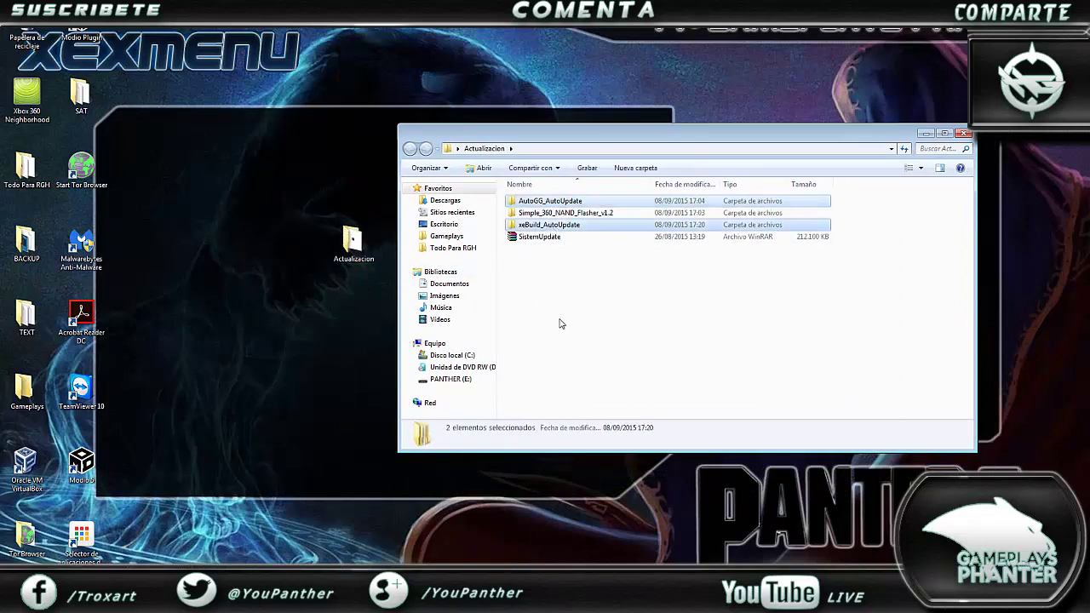
{"action": "left_click", "coordinate": [554, 281]}
{"action": "left_click", "coordinate": [542, 237]}
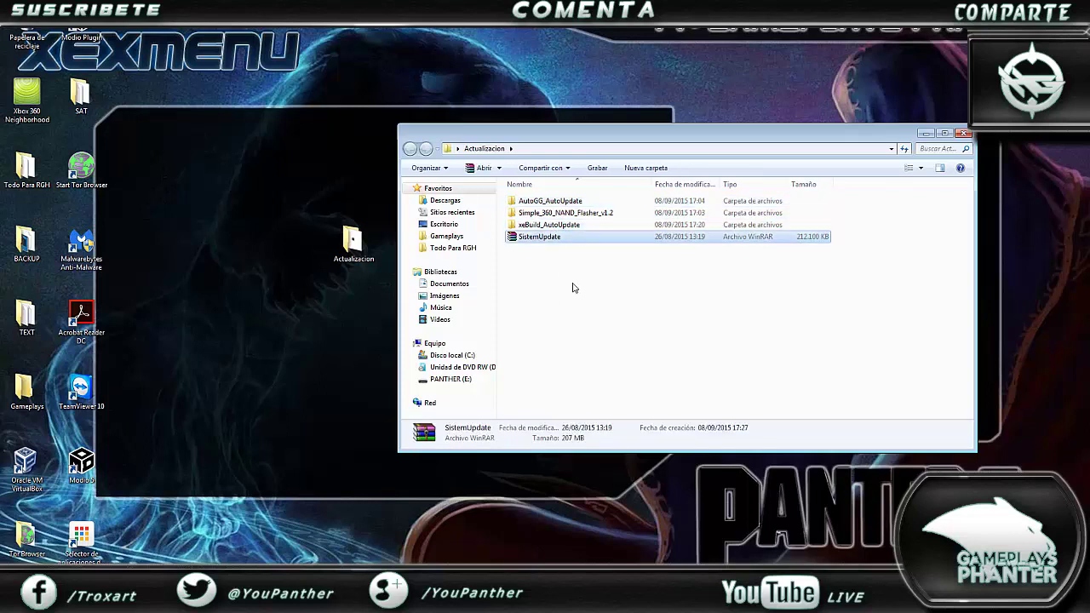
{"action": "double_click", "coordinate": [562, 213]}
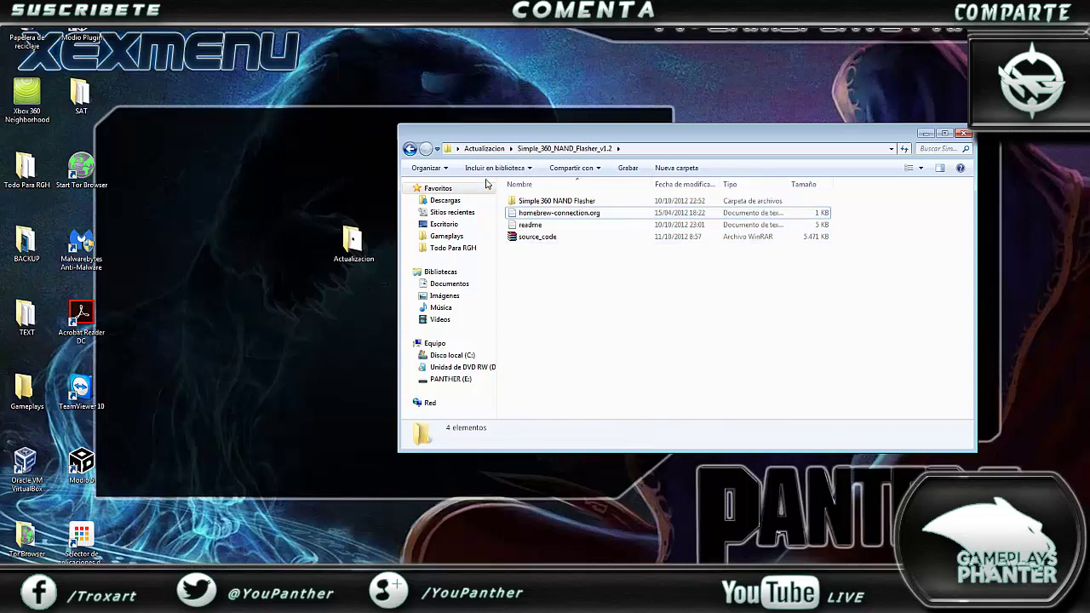
{"action": "left_click", "coordinate": [410, 148]}
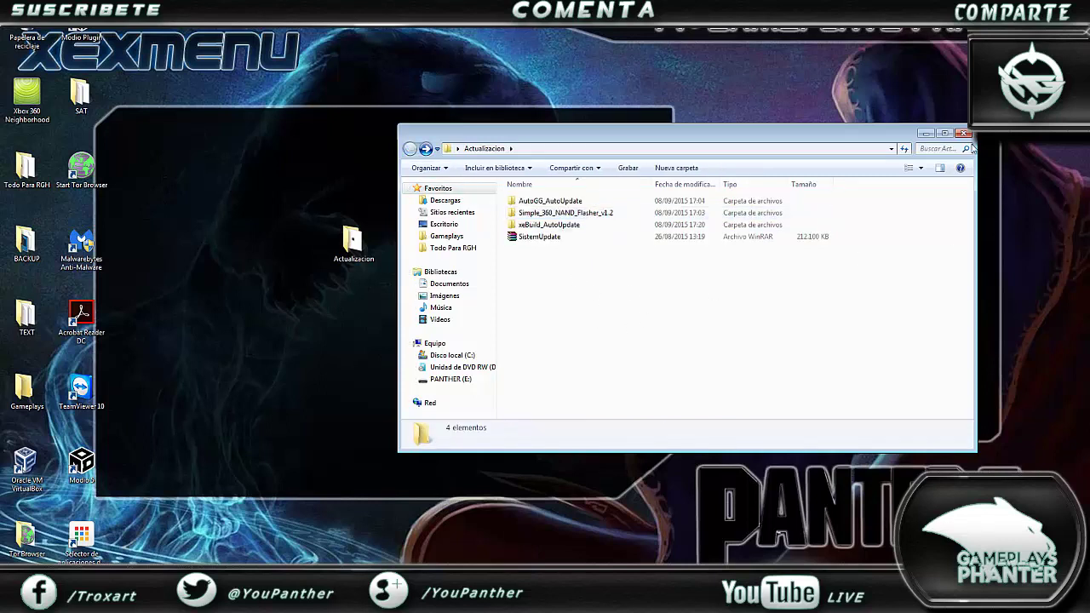
Copy the Simple_360_NAND_Flasher_v1.2 folder from the Actualizacion folder.
{"action": "left_click", "coordinate": [541, 215]}
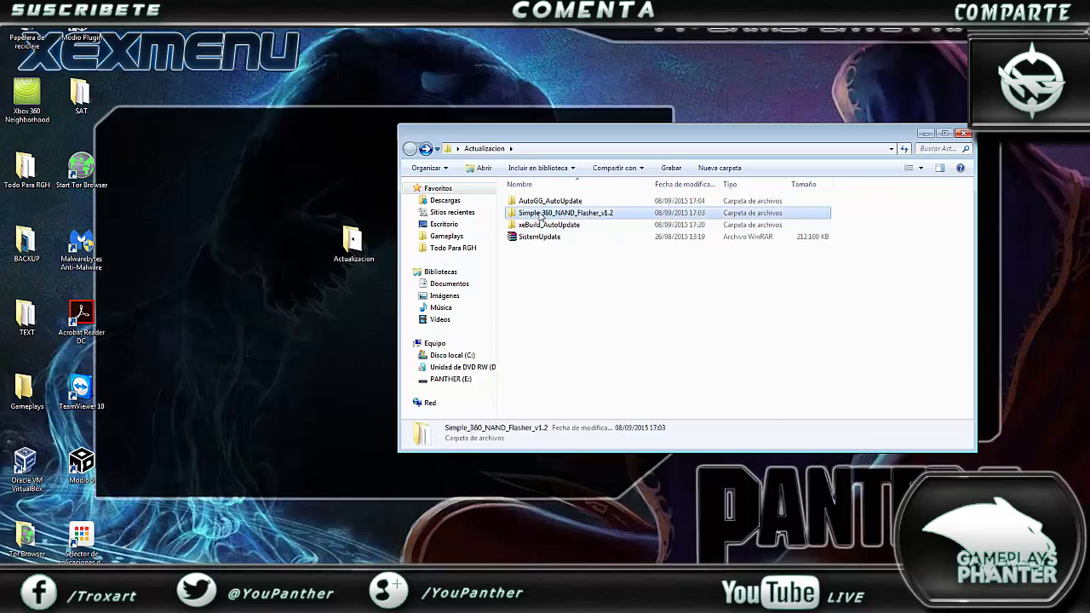
{"action": "right_click", "coordinate": [539, 217]}
{"action": "left_click", "coordinate": [566, 346]}
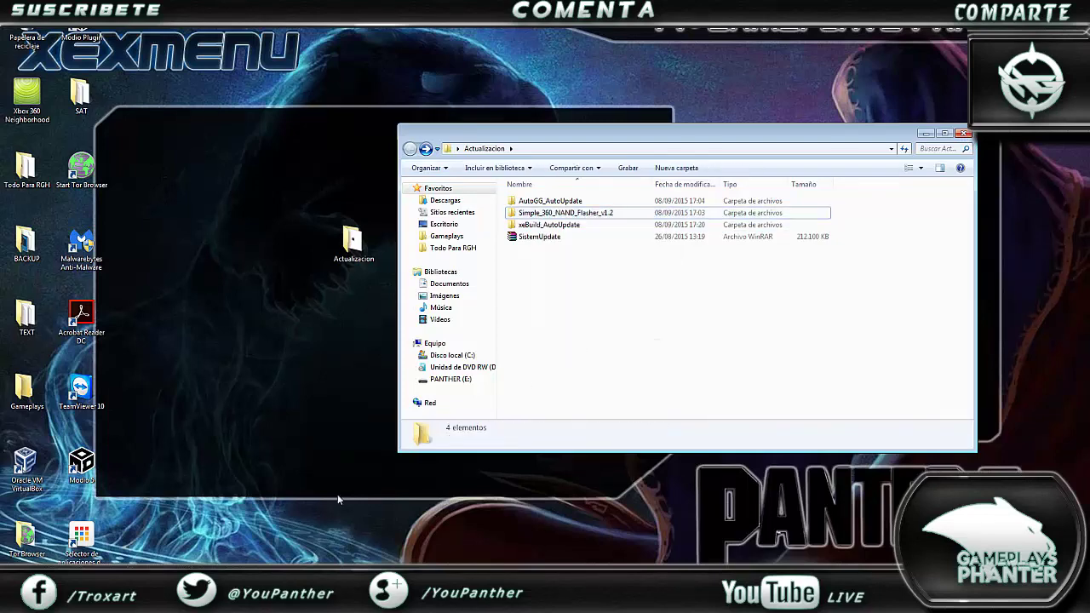
Check the file system and capacity of the removable drive PANTHER (E:) in its properties.
{"action": "key", "text": "super"}
{"action": "left_click", "coordinate": [189, 450]}
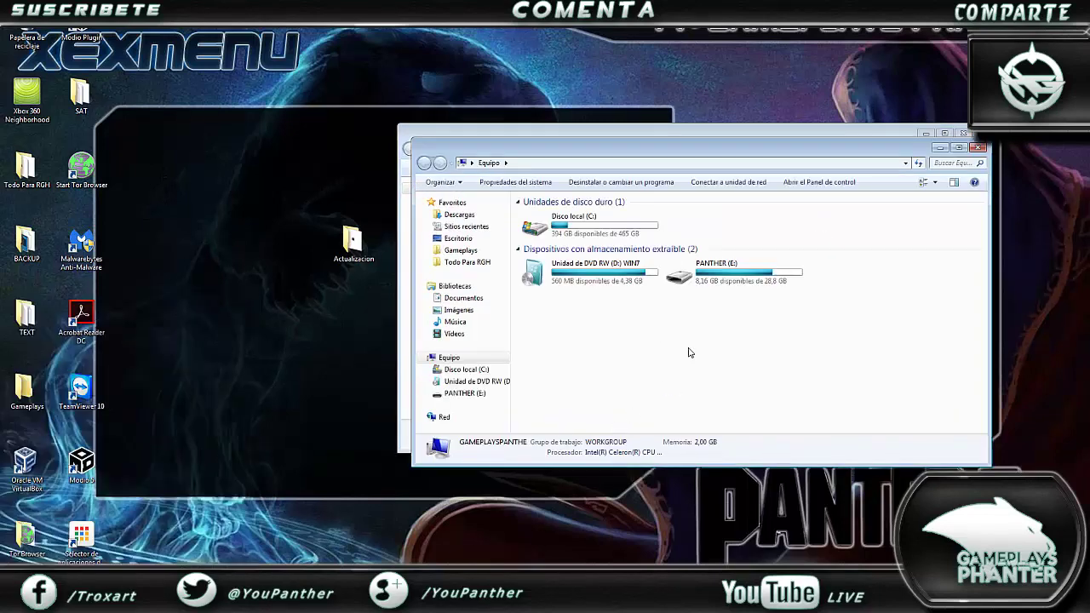
{"action": "left_click_drag", "start_coordinate": [639, 147], "coordinate": [452, 125]}
{"action": "left_click", "coordinate": [530, 247]}
{"action": "right_click", "coordinate": [526, 244]}
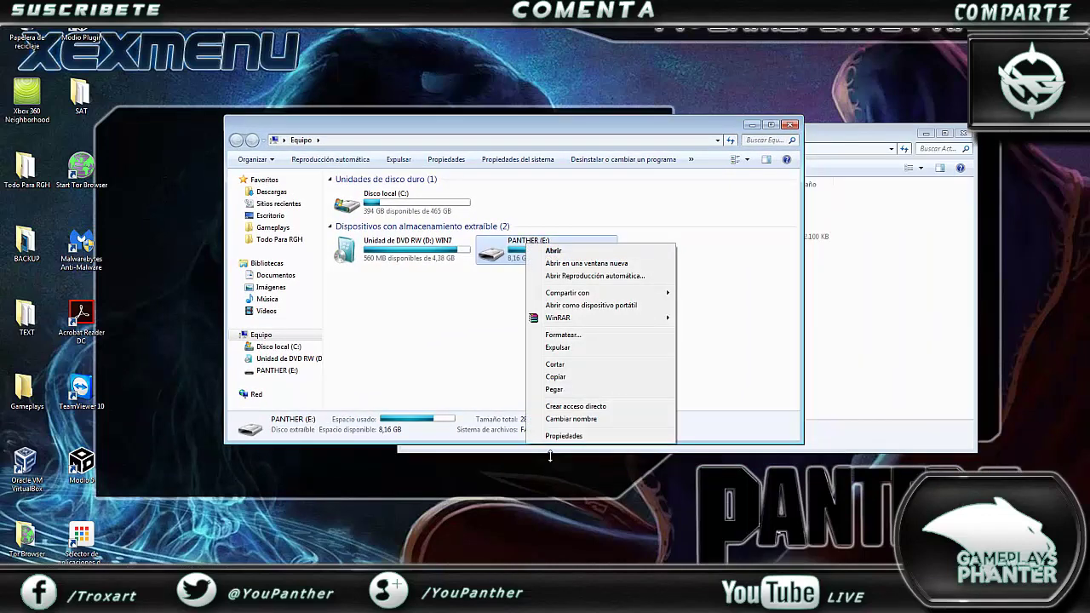
{"action": "left_click", "coordinate": [533, 435]}
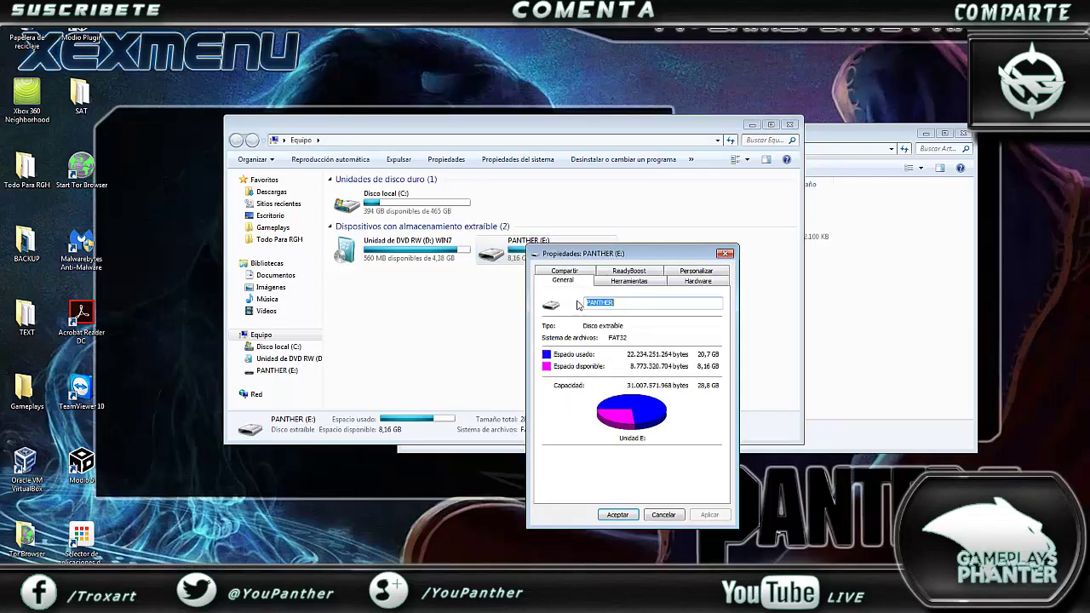
{"action": "left_click_drag", "start_coordinate": [589, 249], "coordinate": [498, 171]}
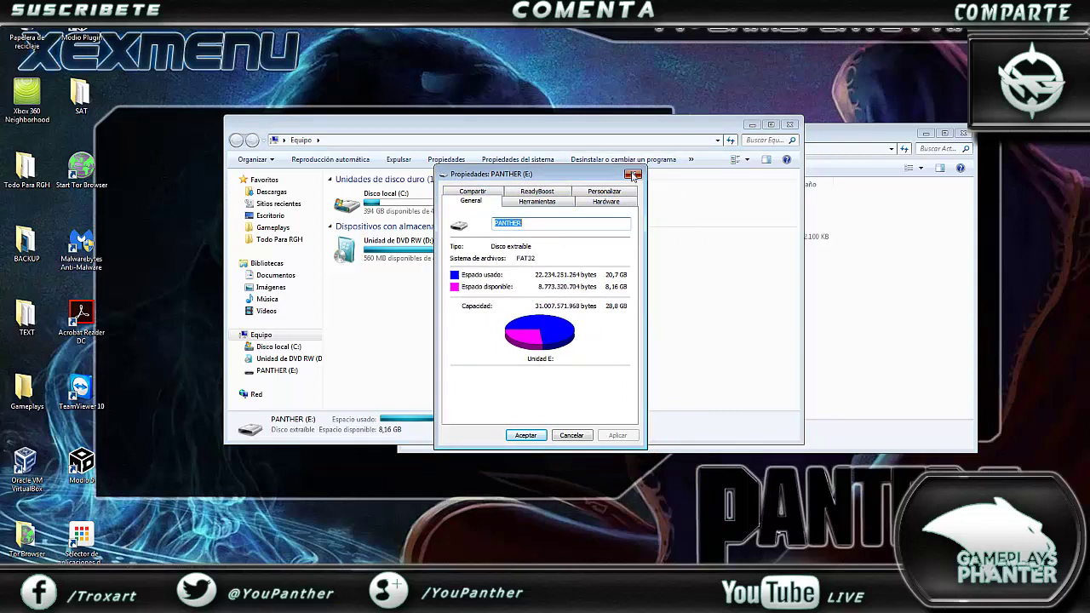
{"action": "left_click", "coordinate": [633, 173]}
Paste the copied NAND flasher folder into the root of PANTHER (E:) and check its contents.
{"action": "double_click", "coordinate": [488, 258]}
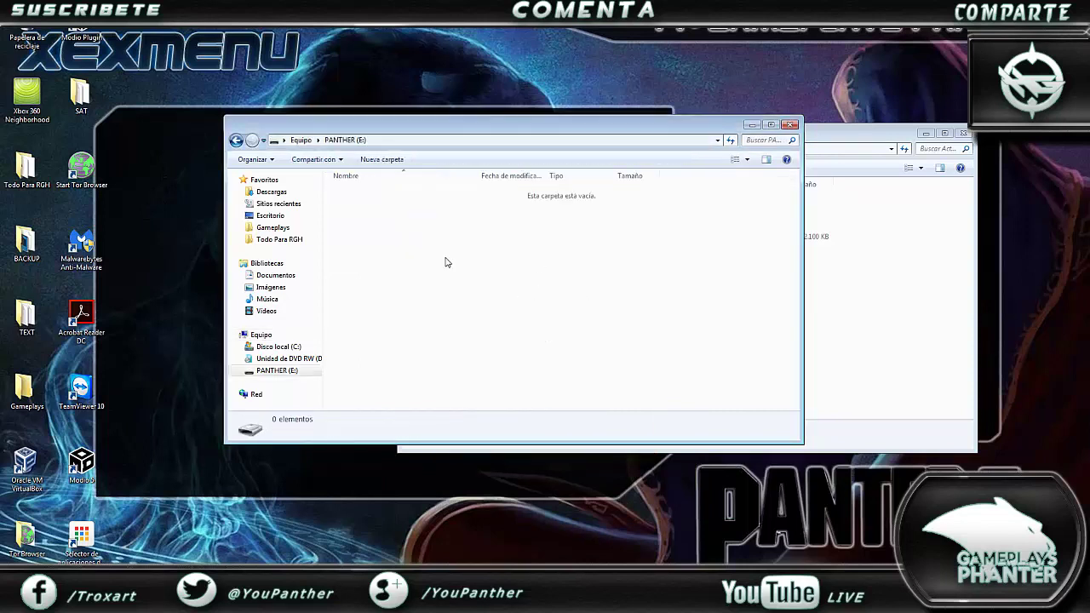
{"action": "key", "text": "ctrl+v"}
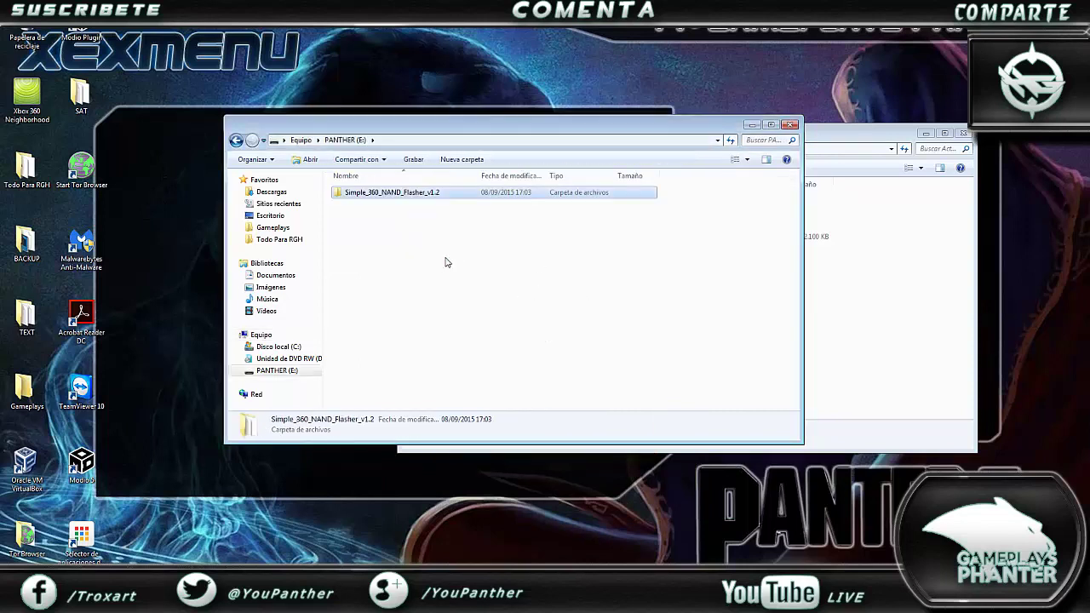
{"action": "double_click", "coordinate": [414, 198]}
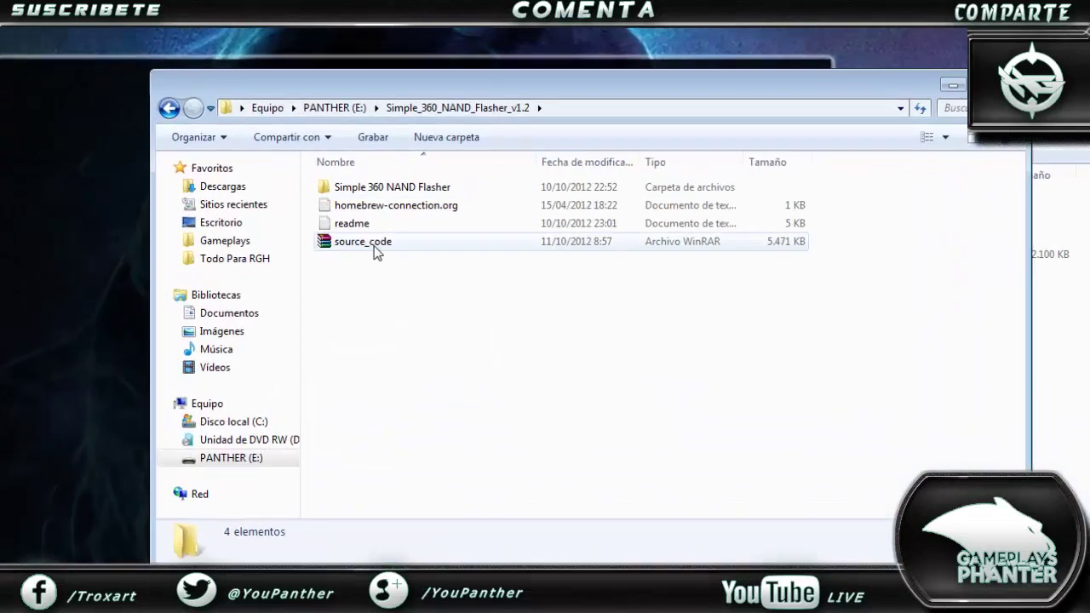
{"action": "left_click", "coordinate": [145, 96]}
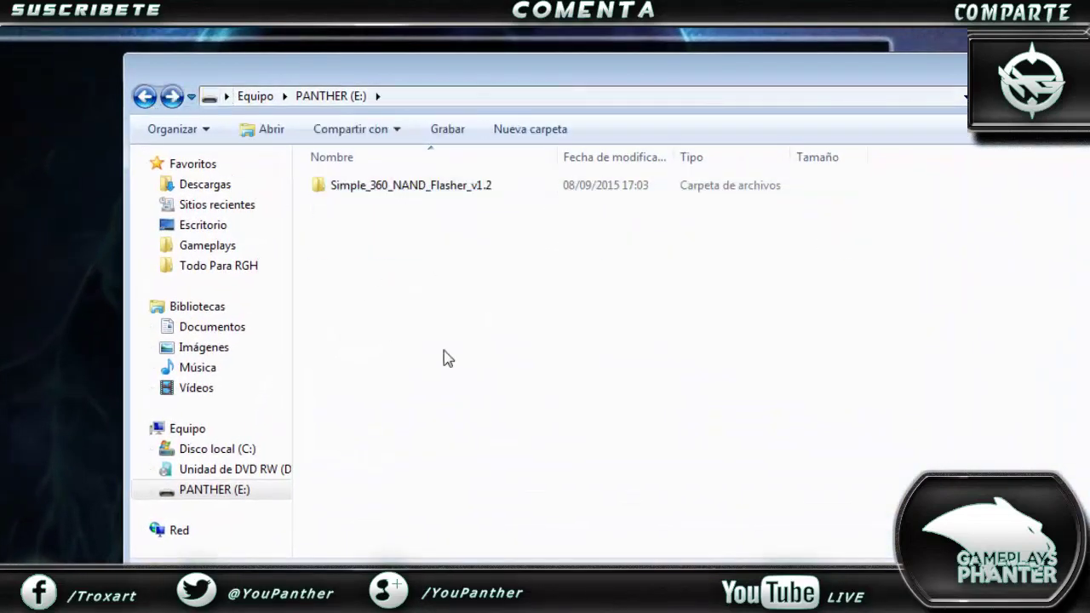
{"action": "left_click", "coordinate": [144, 96]}
{"action": "left_click", "coordinate": [505, 379]}
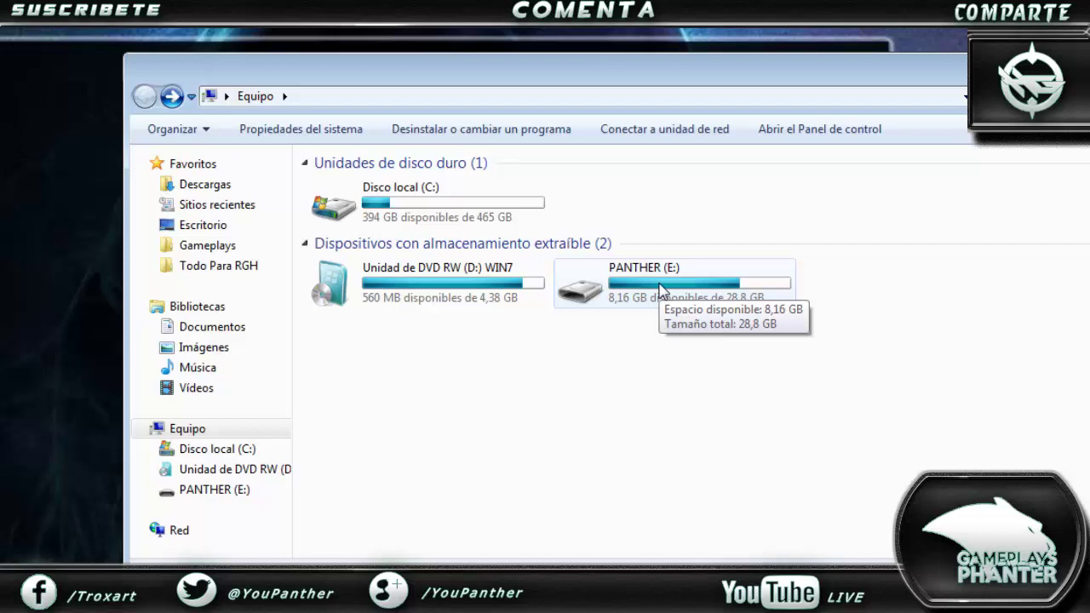
{"action": "left_click", "coordinate": [632, 305]}
{"action": "left_click", "coordinate": [638, 359]}
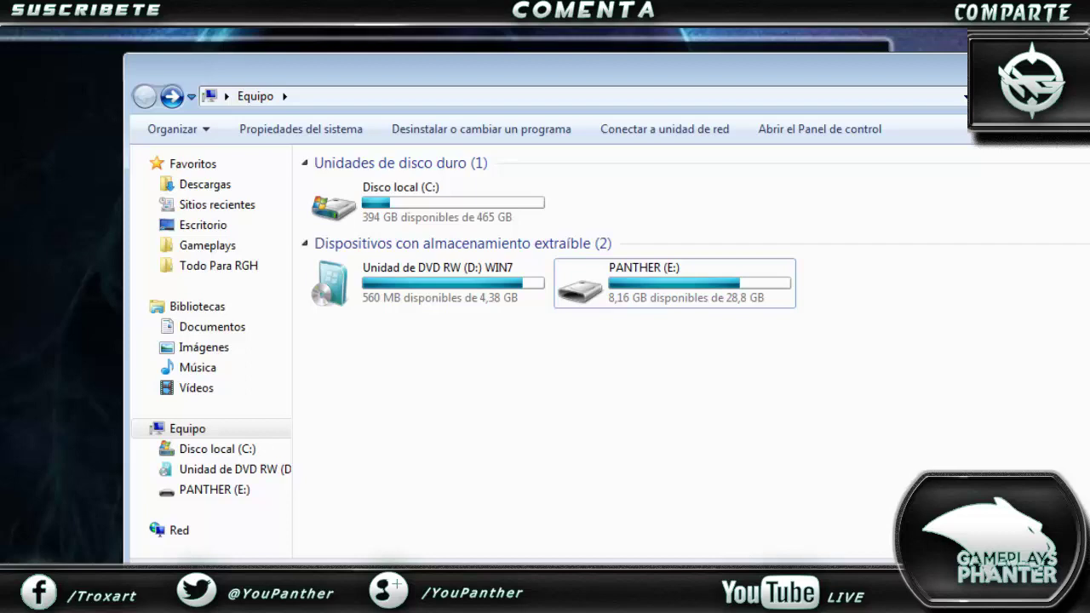
{"action": "double_click", "coordinate": [694, 289]}
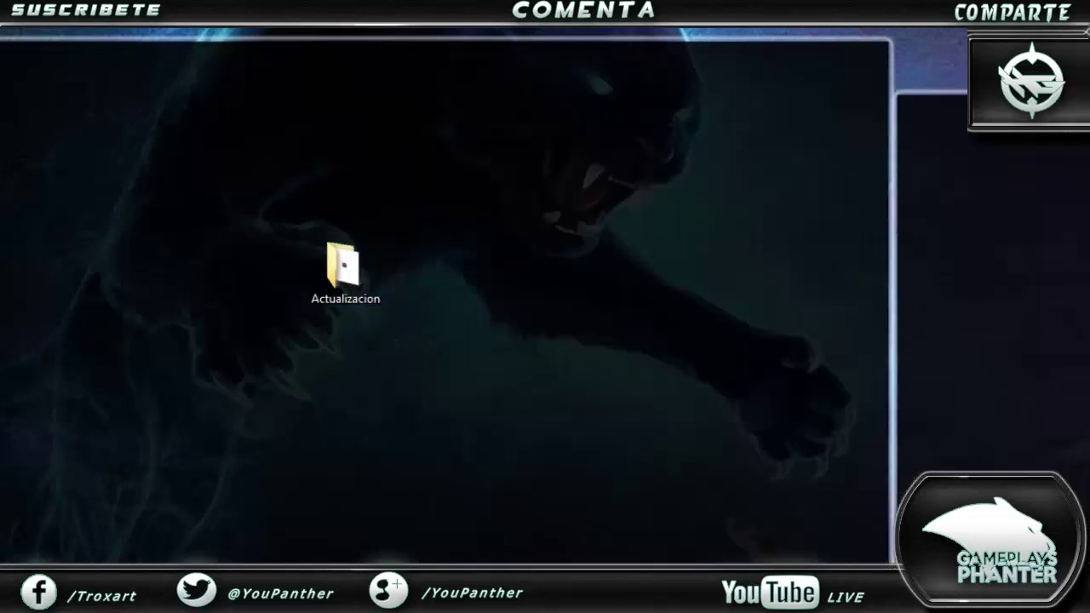
Open the computer's drive overview and eject the PANTHER (E:) drive.
{"action": "key", "text": "super"}
{"action": "left_click", "coordinate": [30, 596]}
{"action": "left_click", "coordinate": [631, 296]}
{"action": "right_click", "coordinate": [632, 295]}
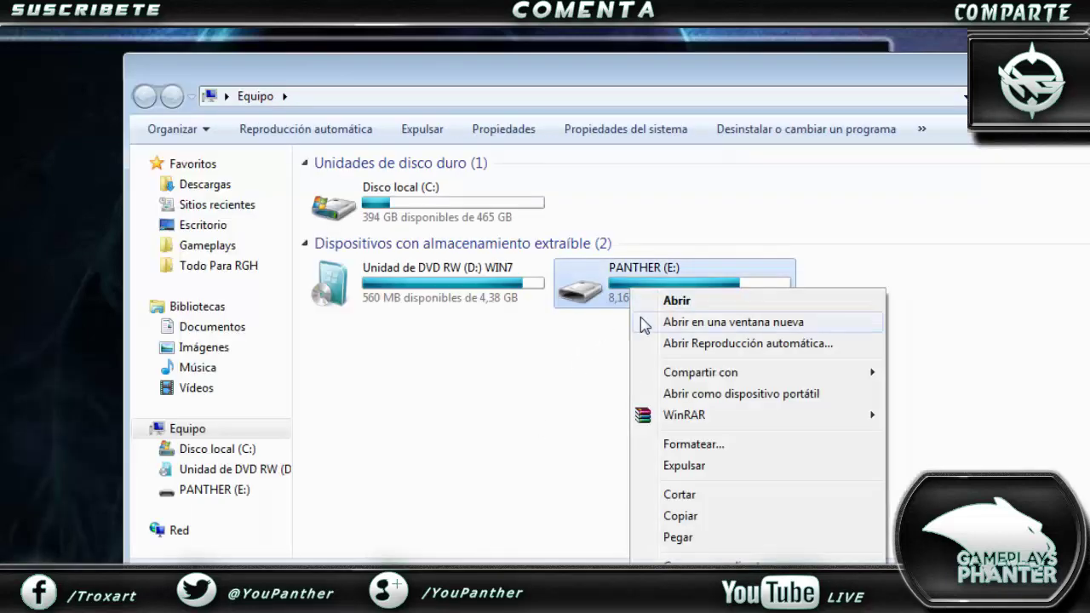
{"action": "left_click", "coordinate": [673, 470]}
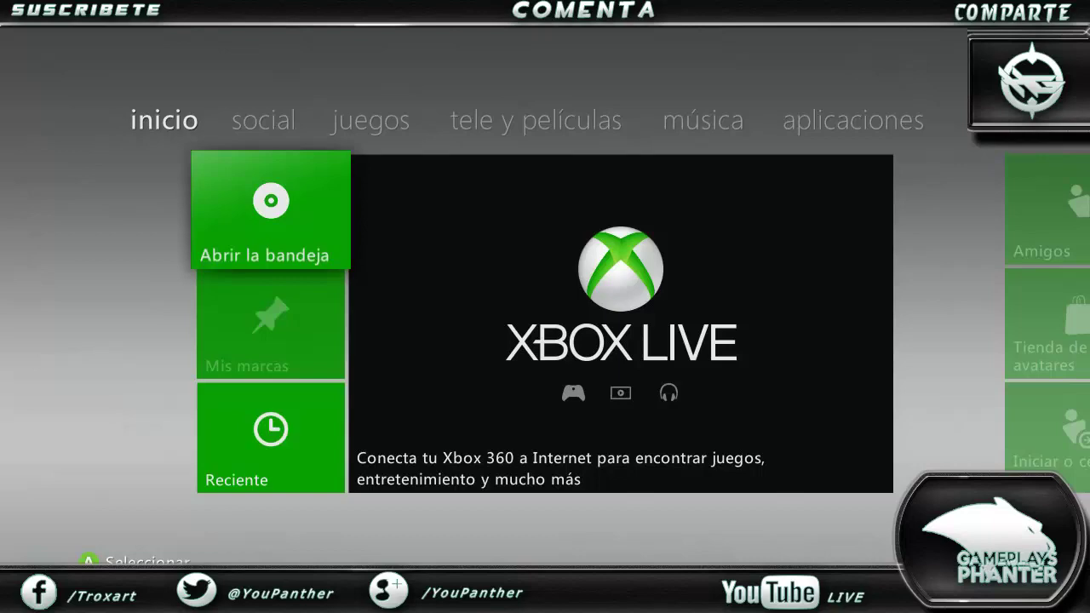
Switch to the Xbox 360 dashboard and open Mis juegos in the juegos section.
{"action": "key", "text": "Right"}
{"action": "key", "text": "Right"}
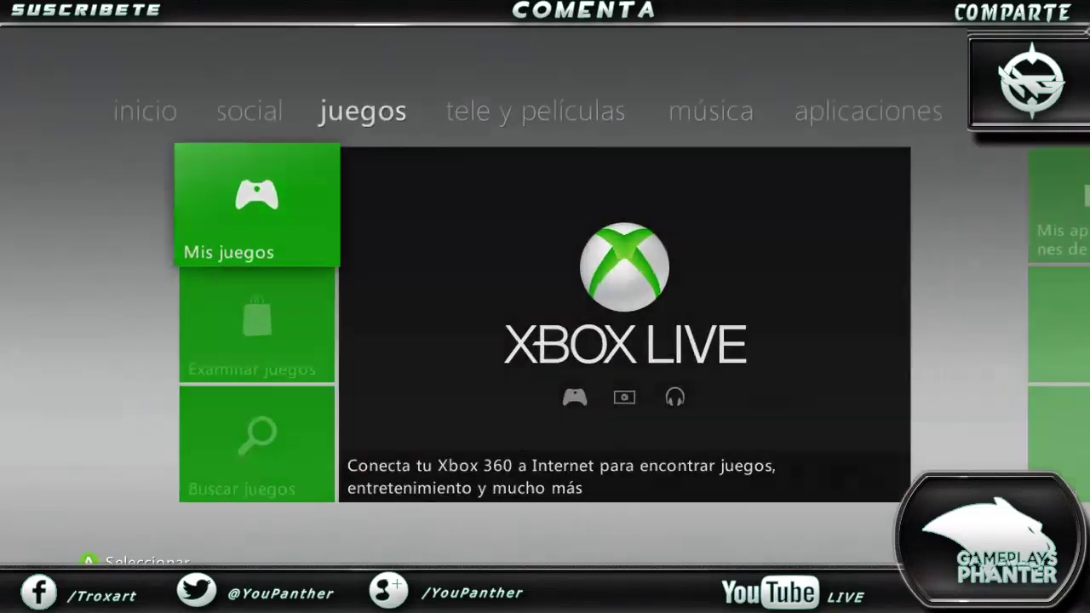
{"action": "key", "text": "Return"}
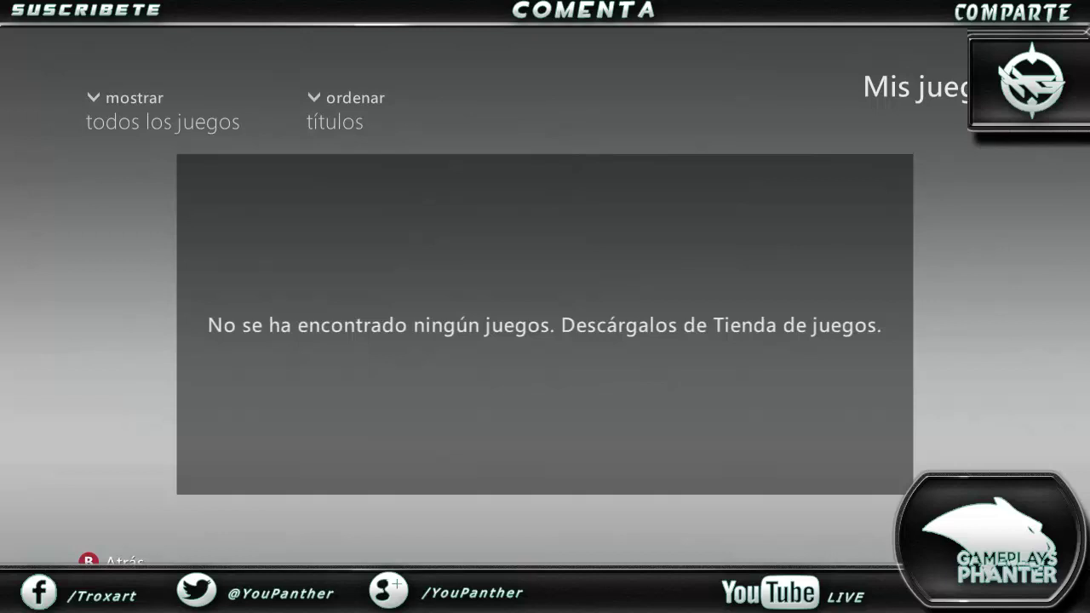
Launch XeXMenu 1.2 from the game library and answer the profile sign-in prompt.
{"action": "key", "text": "Up"}
{"action": "key", "text": "Right"}
{"action": "key", "text": "Down"}
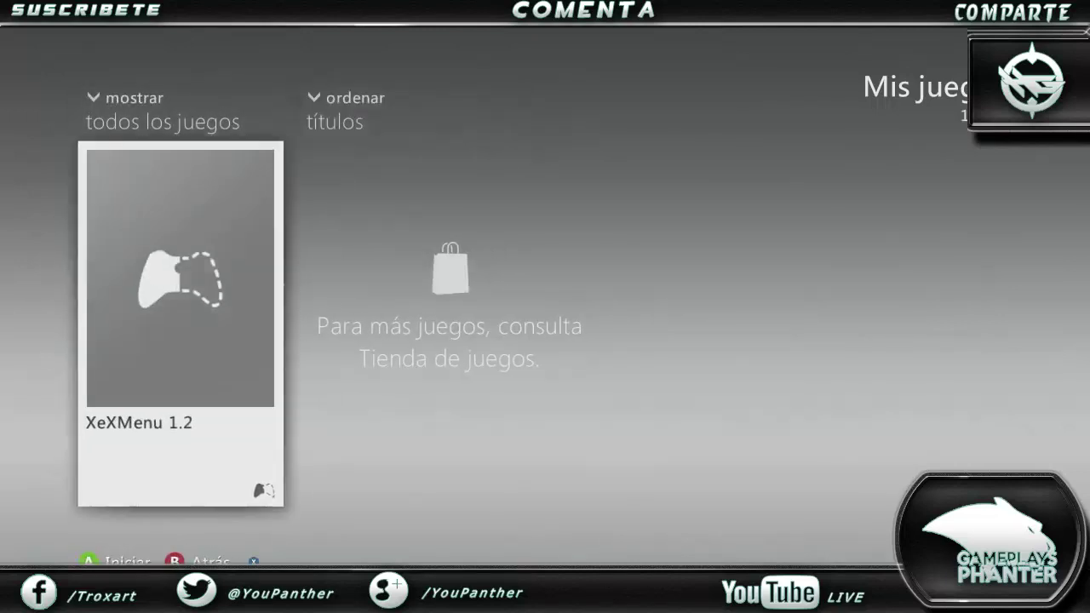
{"action": "key", "text": "Return"}
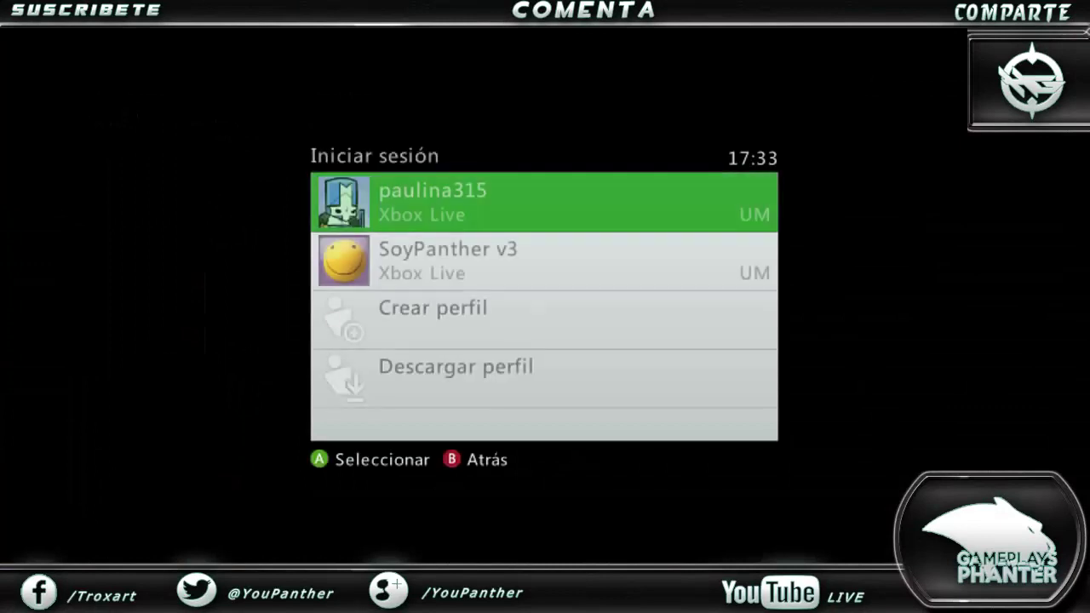
{"action": "key", "text": "Return"}
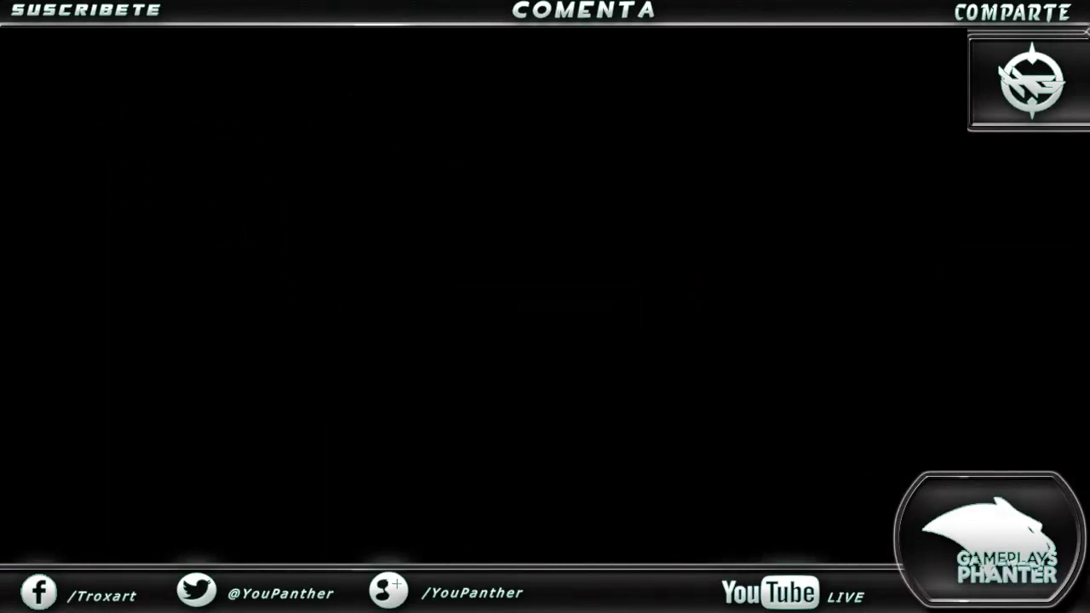
Switch the XeXMenu file browser to the Usb1 device and open its Simple_360_NAND_Flasher_v1.2 folder.
{"action": "key", "text": "Right"}
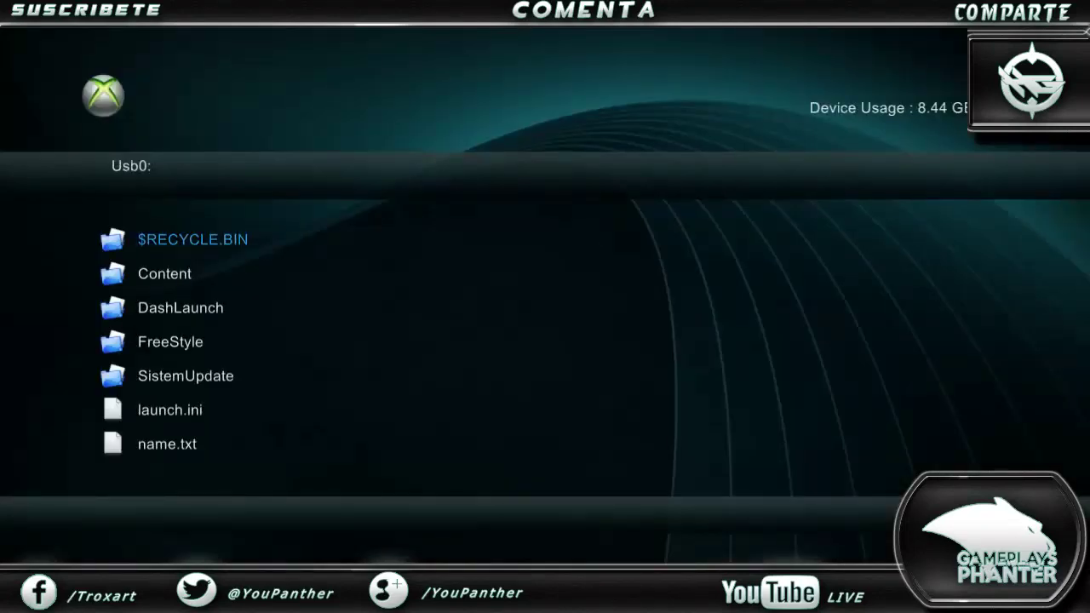
{"action": "key", "text": "Right"}
{"action": "key", "text": "Left"}
{"action": "key", "text": "Right"}
{"action": "key", "text": "Down"}
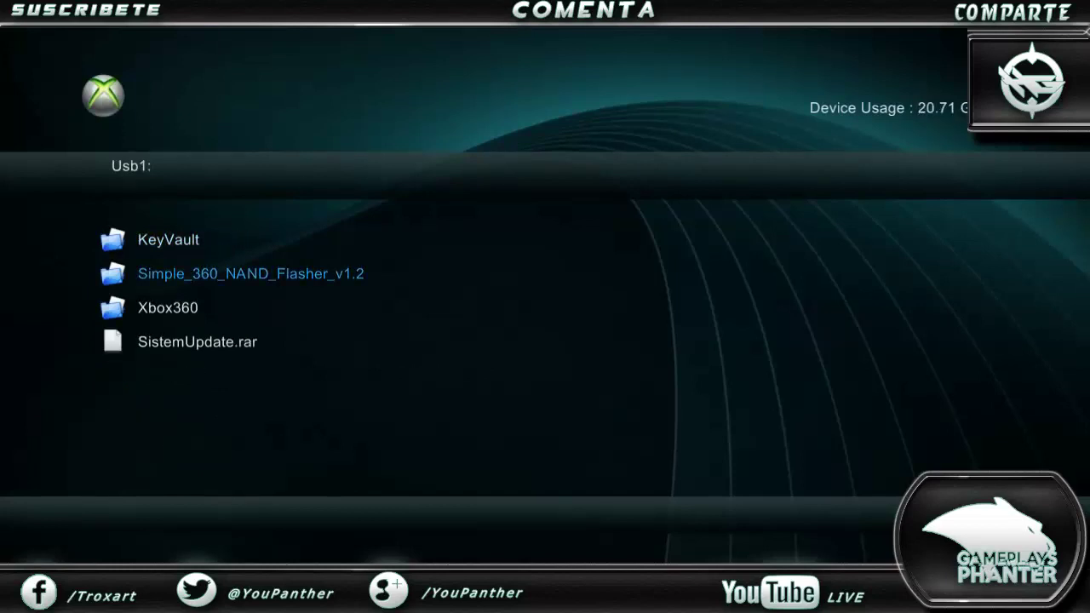
{"action": "key", "text": "Return"}
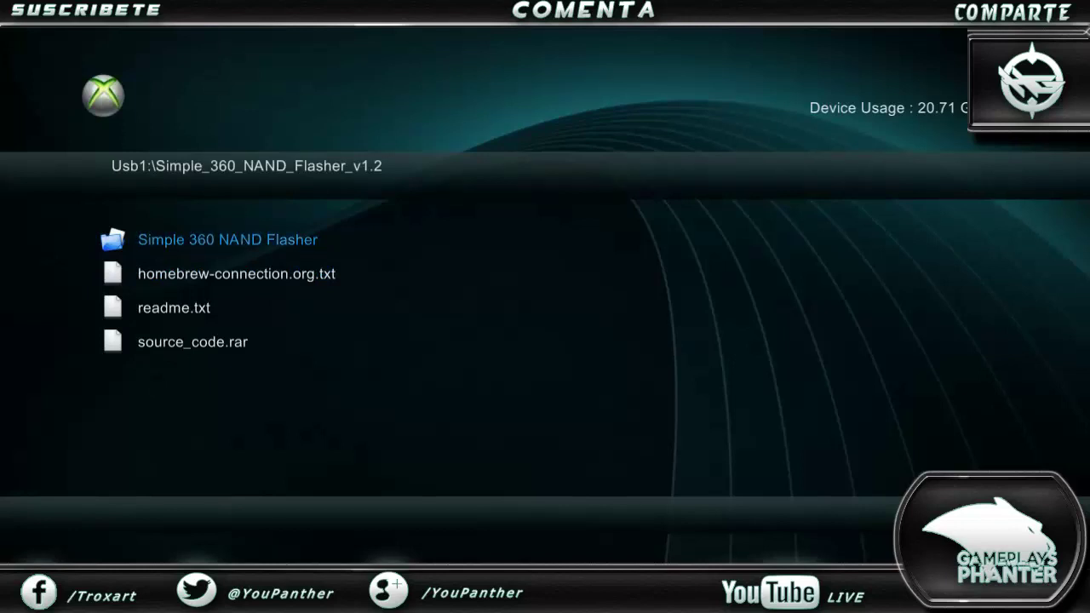
Run Default.xex from the Simple 360 NAND Flasher folder and choose to dump the NAND with Rawdump4G v1.
{"action": "key", "text": "Return"}
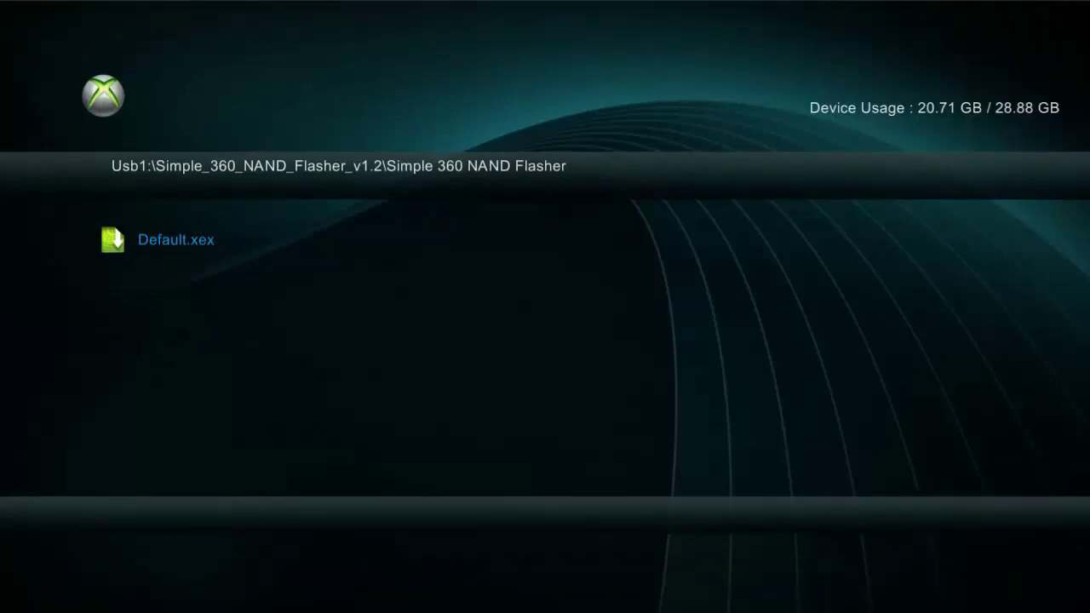
{"action": "key", "text": "Return"}
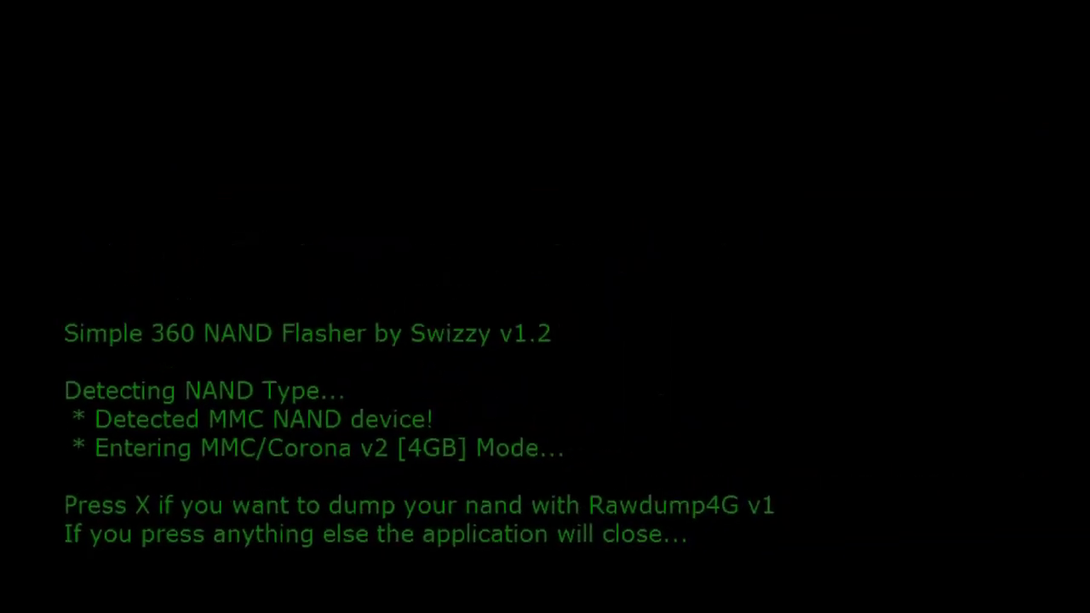
{"action": "key", "text": "x"}
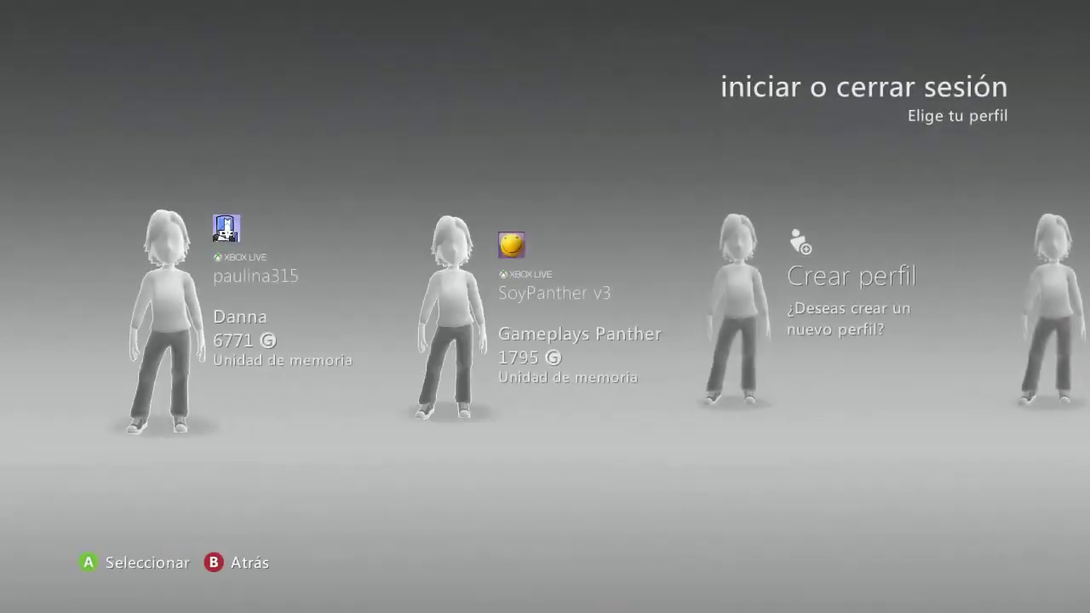
Shut down the Xbox 360 console from the profile selection screen.
{"action": "key", "text": "Home"}
{"action": "key", "text": "Up"}
{"action": "key", "text": "Up"}
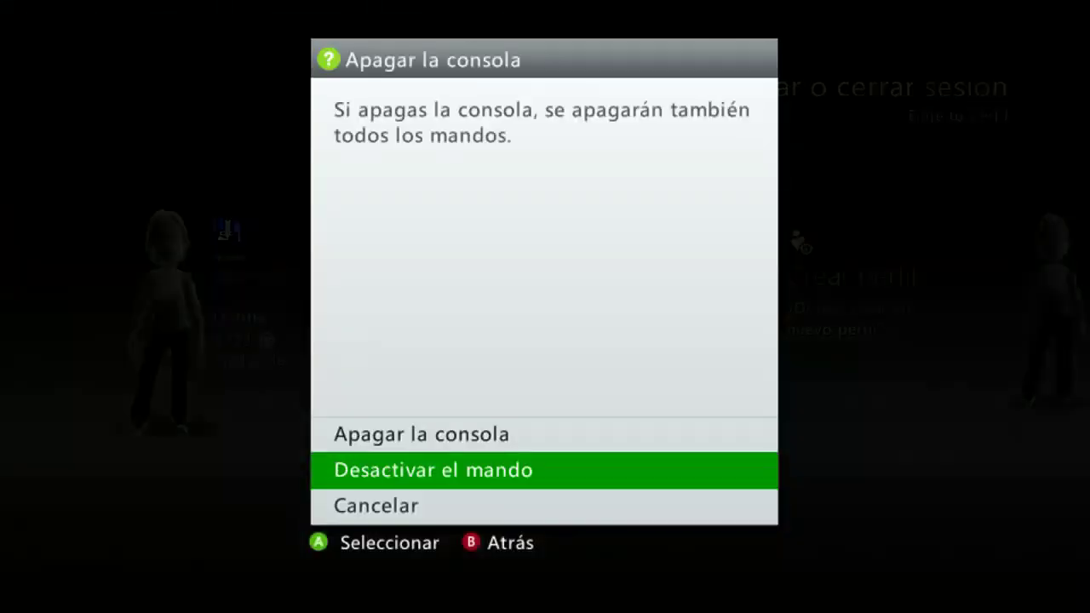
{"action": "key", "text": "Return"}
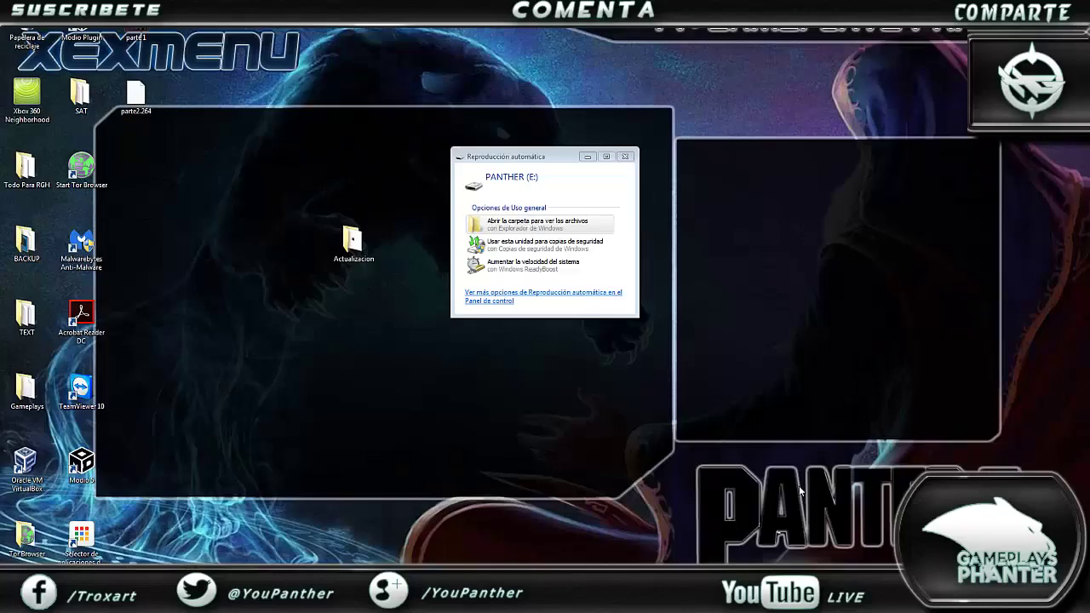
On the PC, open the PANTHER (E:) drive and browse to Simple 360 NAND Flasher inside the Simple_360_NAND_Flasher_v1.2 folder.
{"action": "left_click", "coordinate": [560, 225]}
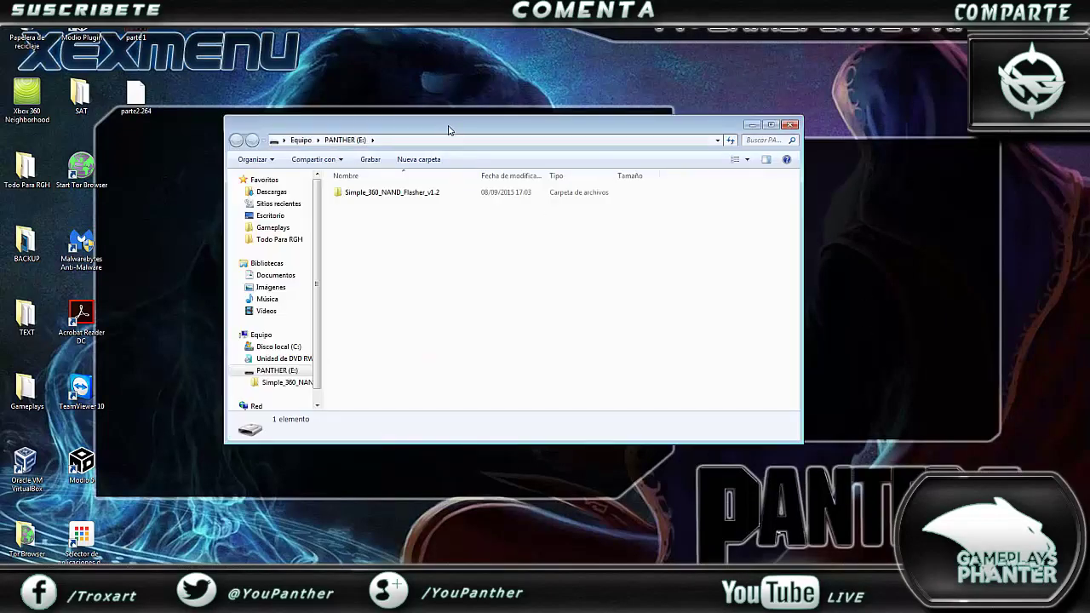
{"action": "left_click_drag", "start_coordinate": [452, 129], "coordinate": [692, 133]}
{"action": "double_click", "coordinate": [638, 191]}
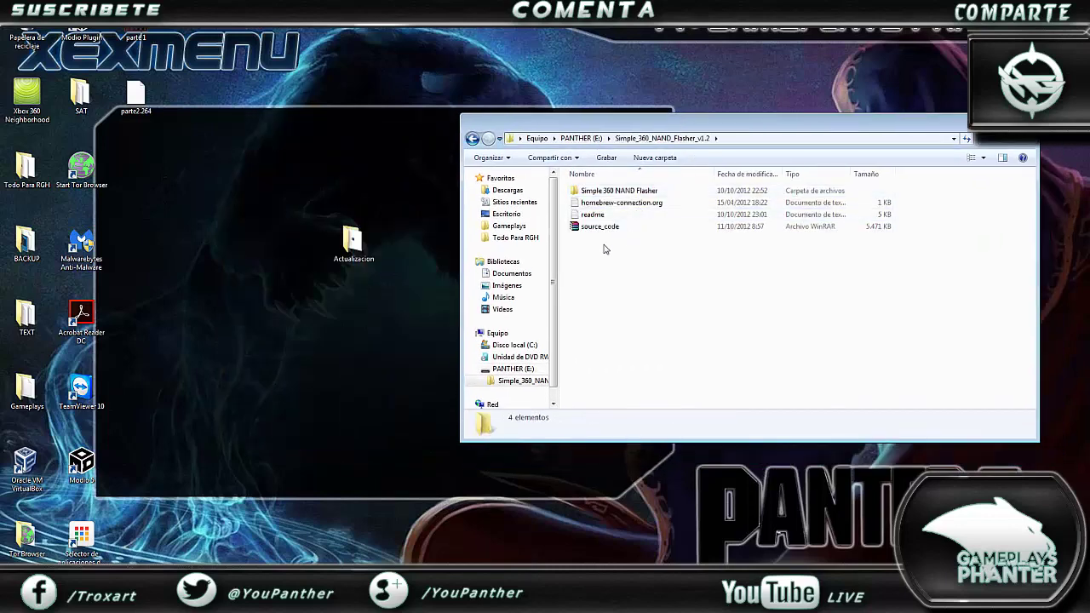
{"action": "double_click", "coordinate": [612, 195]}
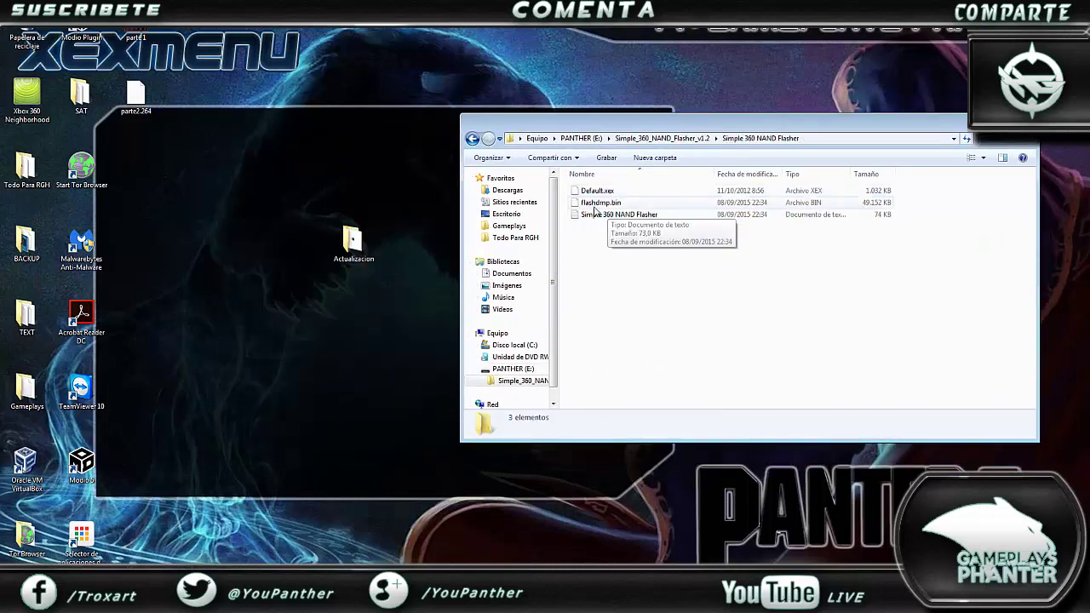
{"action": "left_click_drag", "start_coordinate": [631, 250], "coordinate": [586, 201]}
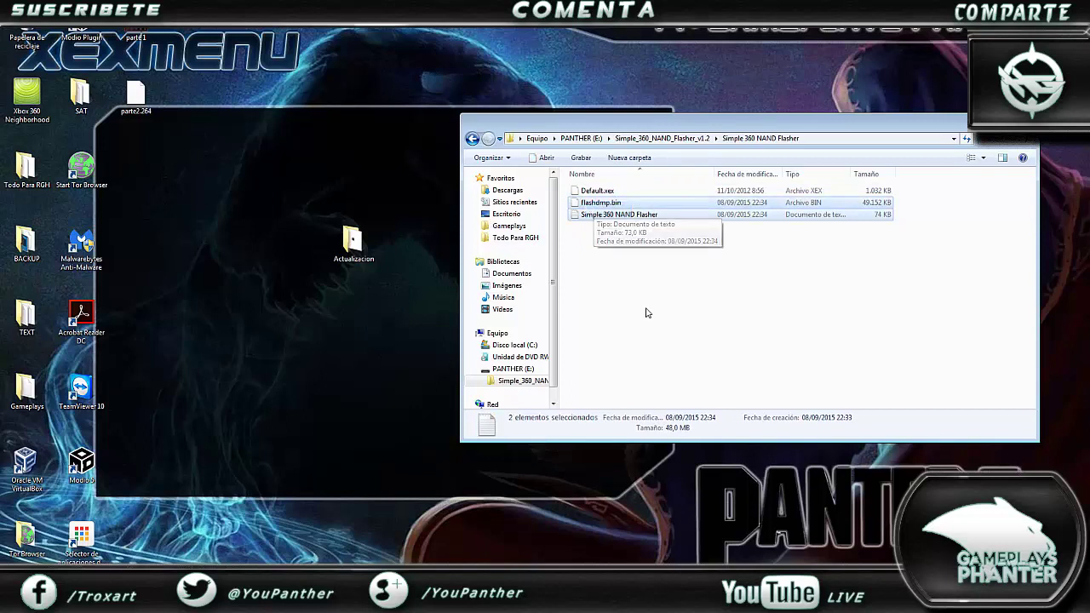
{"action": "left_click", "coordinate": [648, 311]}
Copy flashdmp.bin from the USB drive into the BACKUP folder on the desktop.
{"action": "right_click", "coordinate": [599, 205]}
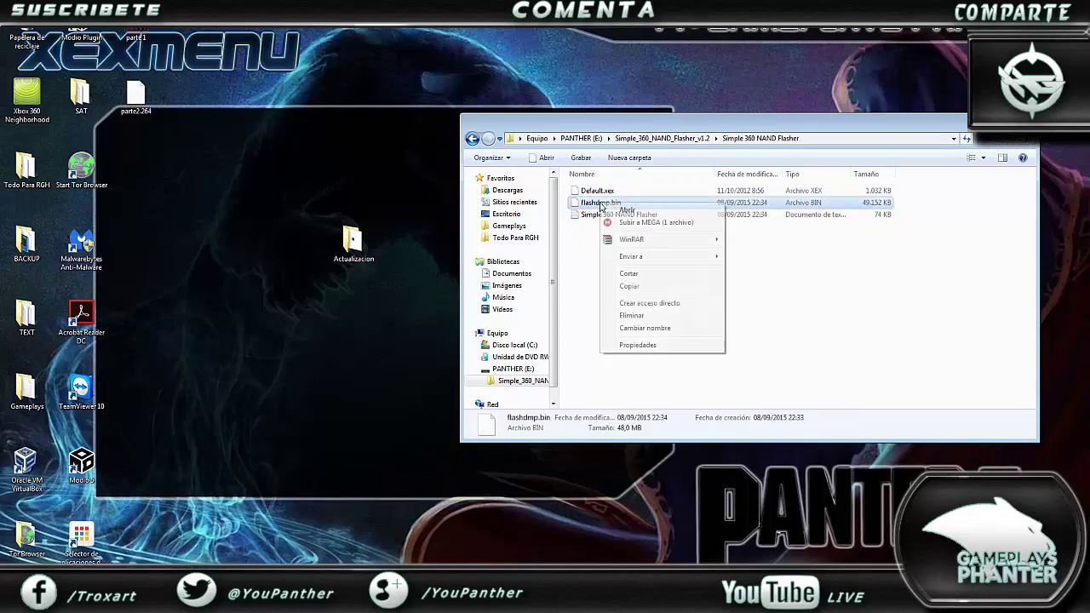
{"action": "left_click", "coordinate": [619, 288]}
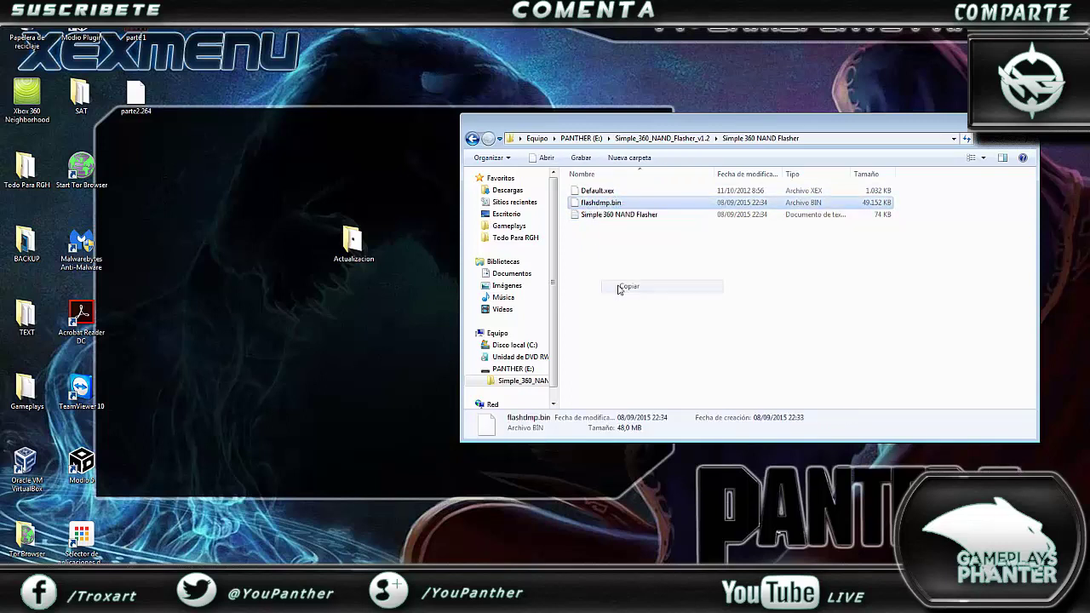
{"action": "right_click", "coordinate": [23, 243]}
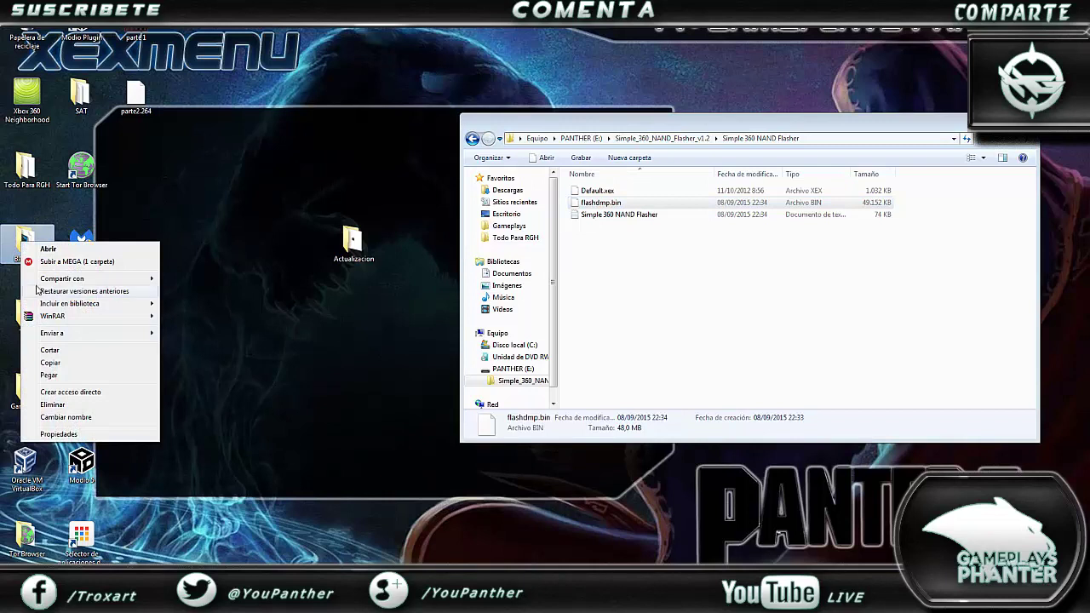
{"action": "left_click", "coordinate": [64, 376]}
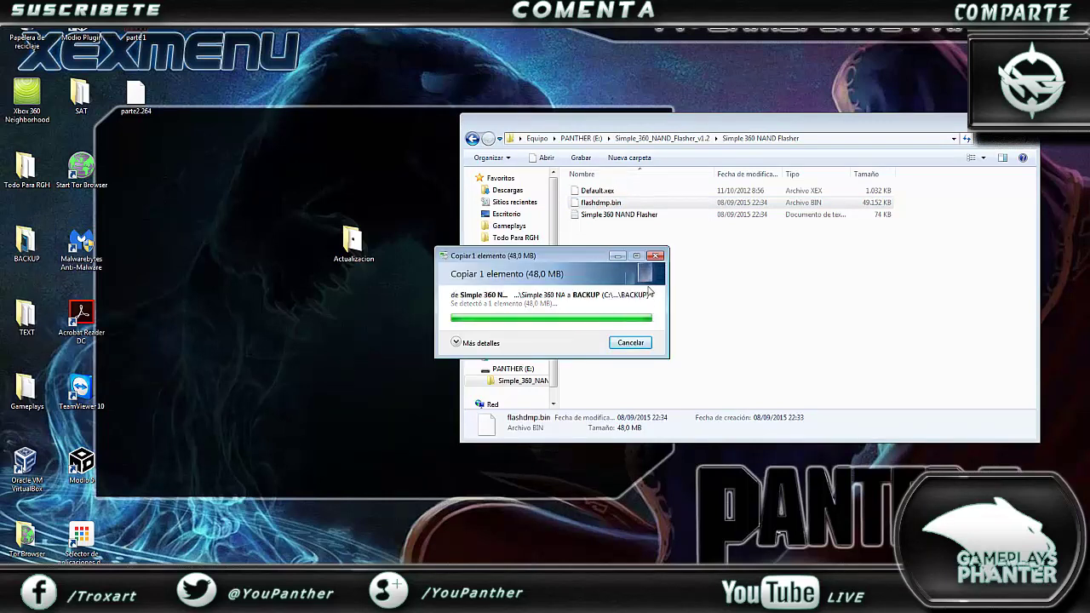
{"action": "left_click", "coordinate": [635, 285]}
Copy flashdmp.bin from the USB drive onto the desktop as well and close the folder window.
{"action": "right_click", "coordinate": [598, 203]}
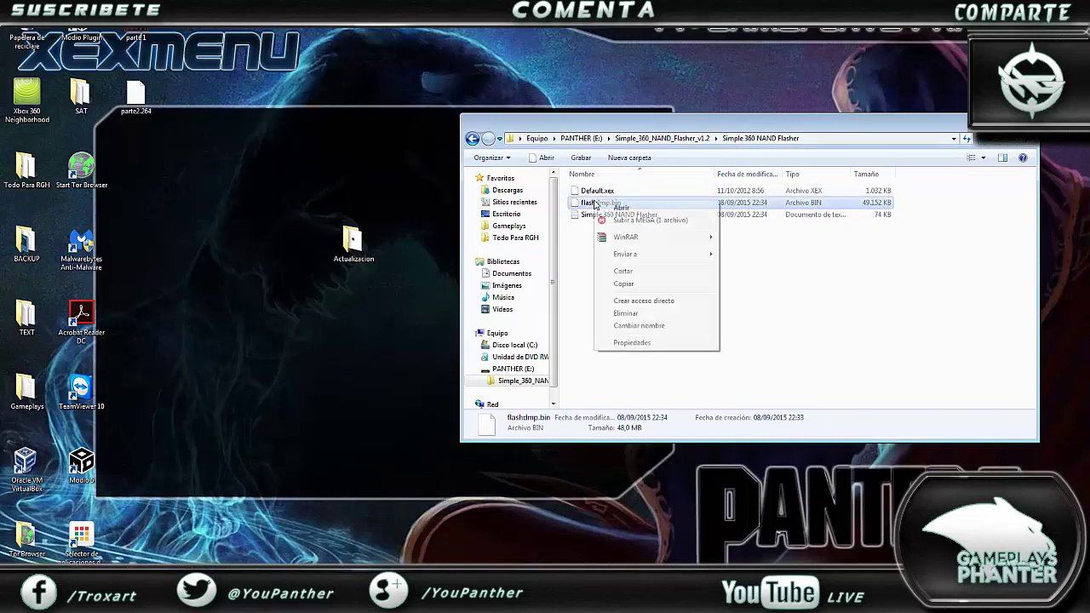
{"action": "left_click", "coordinate": [629, 282]}
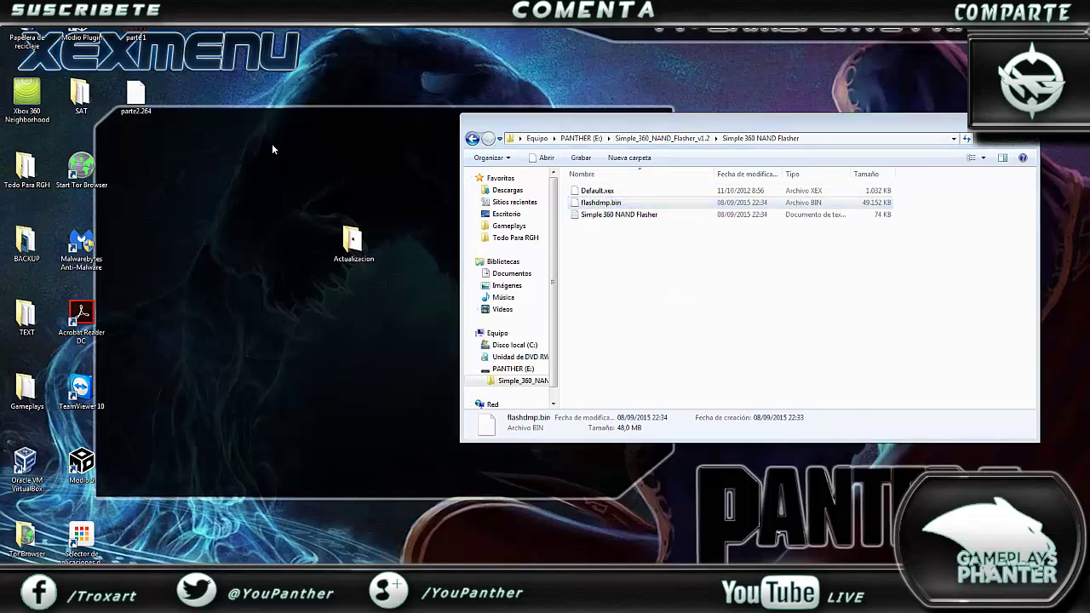
{"action": "right_click", "coordinate": [273, 146]}
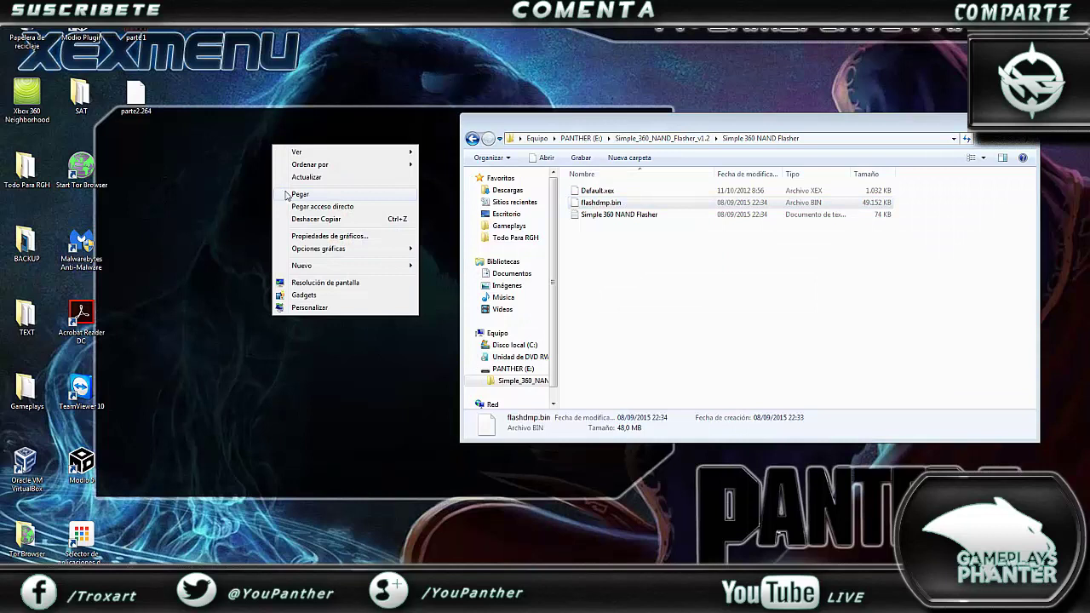
{"action": "left_click", "coordinate": [290, 195]}
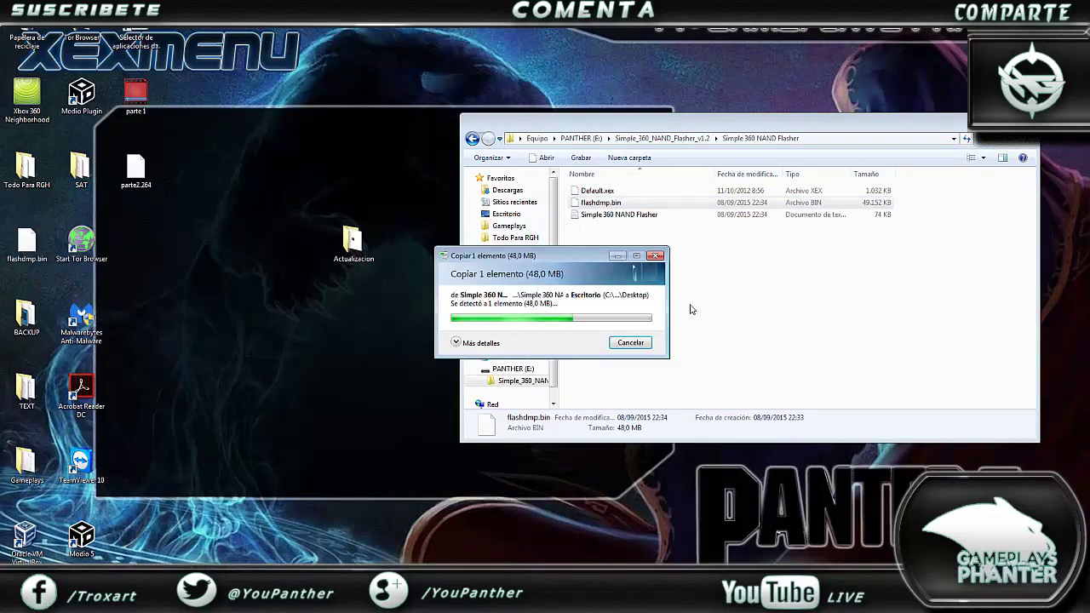
{"action": "left_click", "coordinate": [722, 308]}
{"action": "left_click", "coordinate": [1019, 122]}
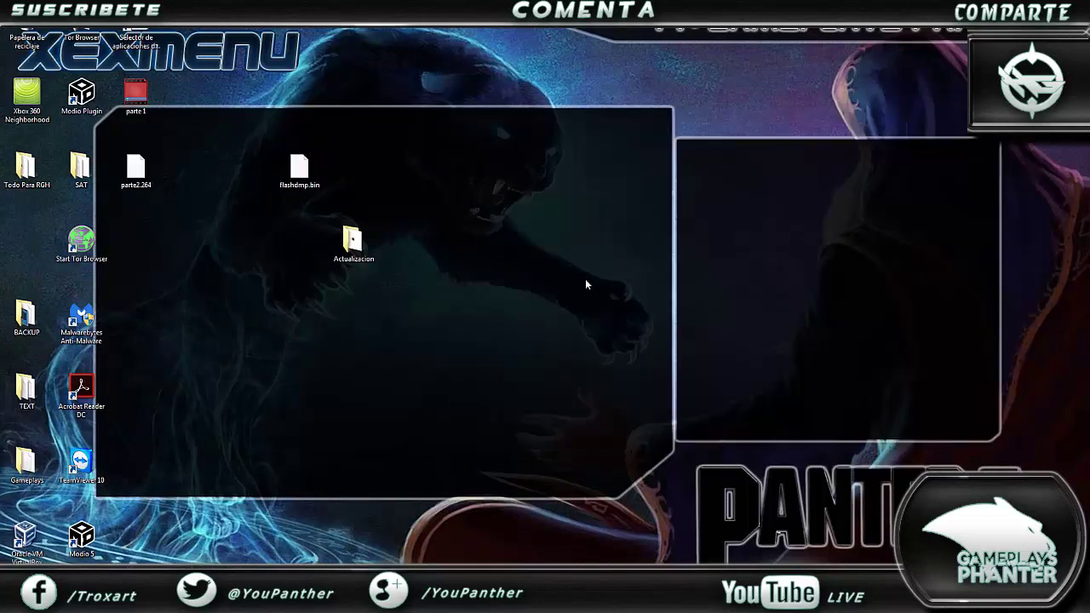
Run xeBuild GUI 2.0 as administrator from the nested xeBuild_AutoUpdate folder inside Actualizacion, allowing it to make changes.
{"action": "double_click", "coordinate": [356, 255]}
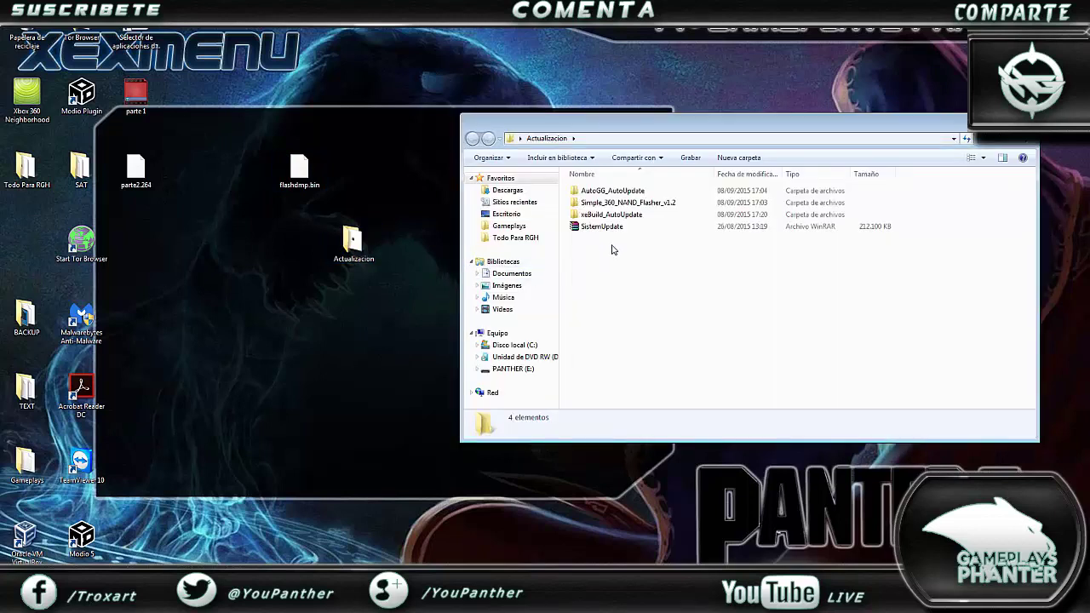
{"action": "double_click", "coordinate": [600, 215]}
{"action": "double_click", "coordinate": [596, 190]}
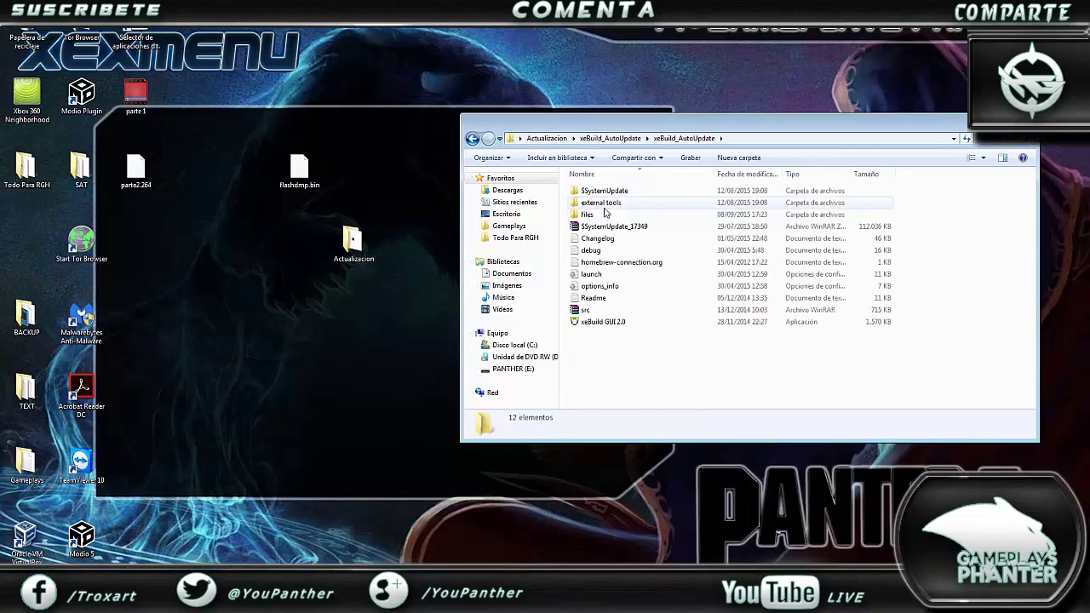
{"action": "right_click", "coordinate": [586, 323]}
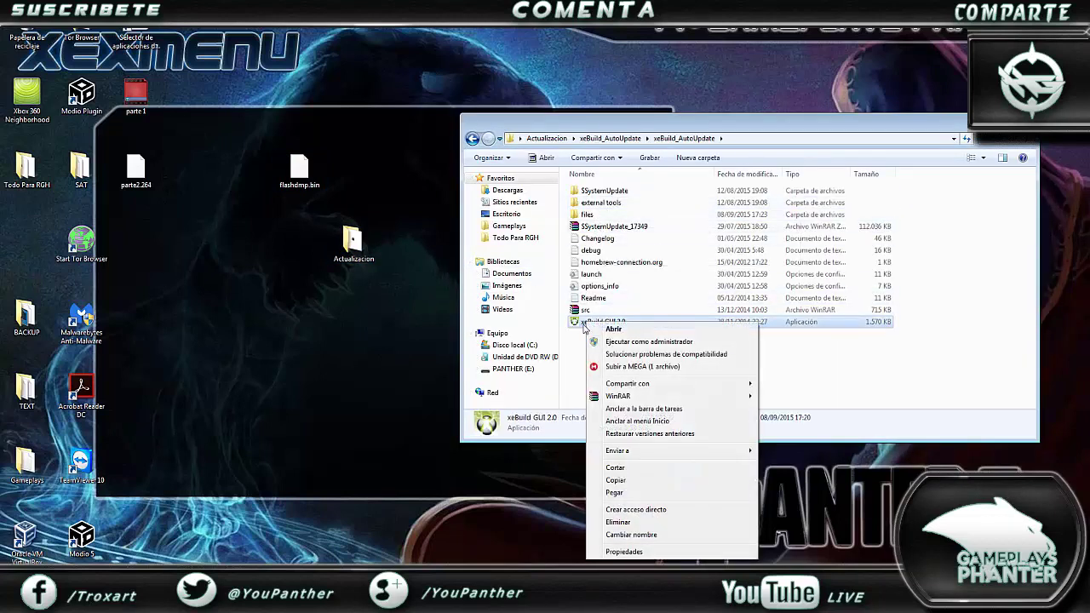
{"action": "left_click", "coordinate": [629, 343]}
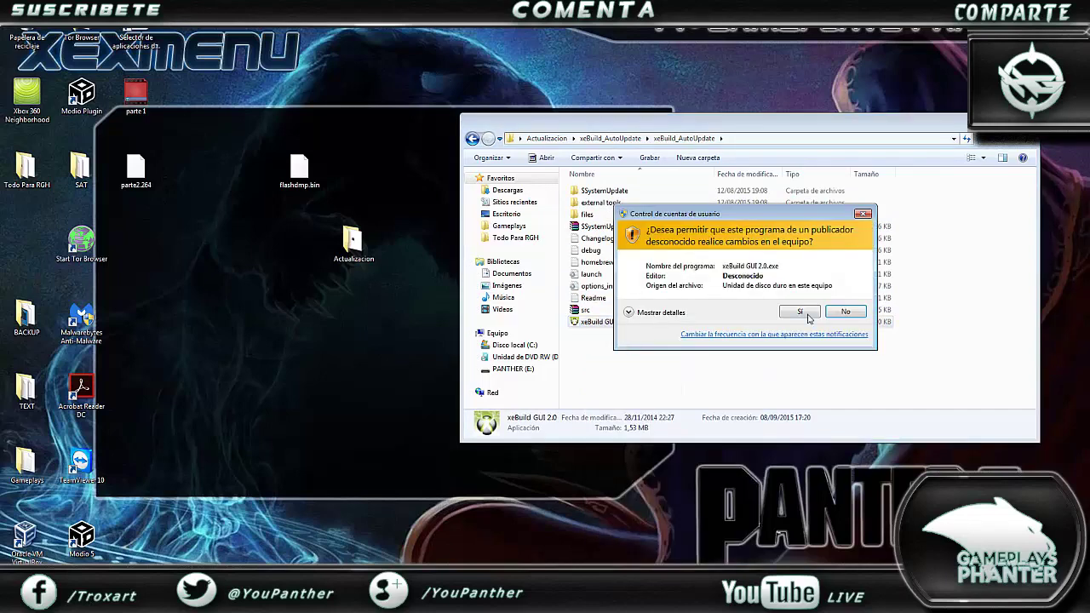
{"action": "left_click", "coordinate": [806, 314]}
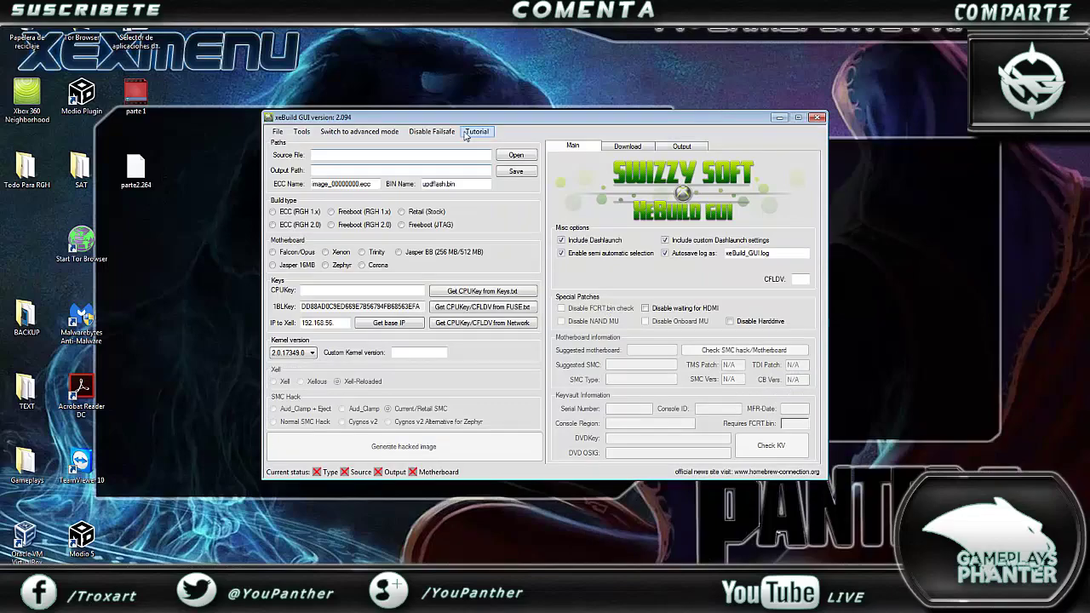
Switch xeBuild GUI to advanced mode and disable its failsafe.
{"action": "left_click_drag", "start_coordinate": [470, 119], "coordinate": [512, 78]}
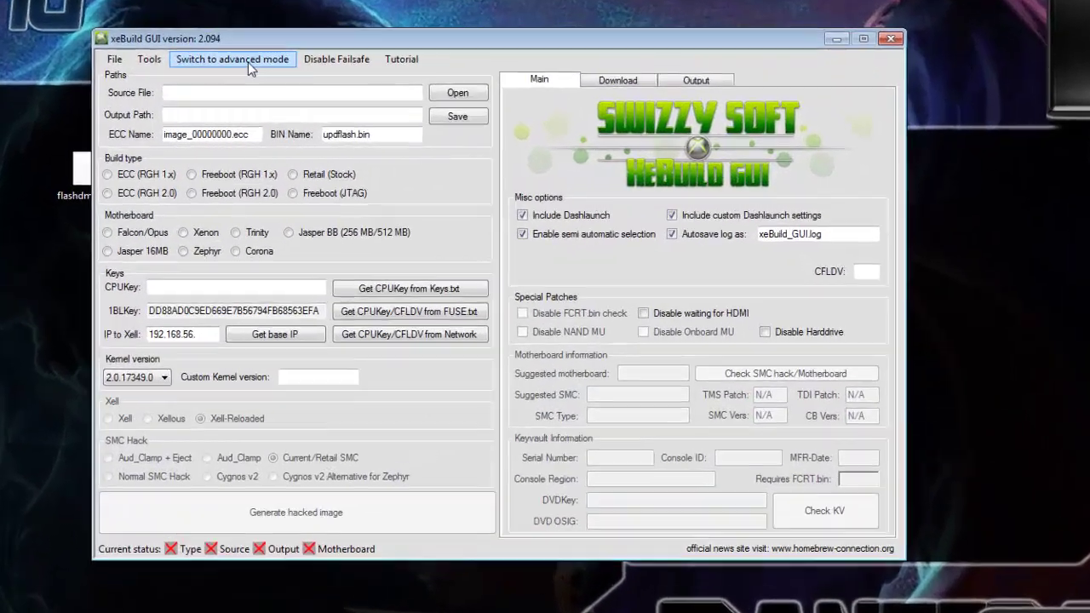
{"action": "left_click", "coordinate": [401, 90]}
{"action": "left_click", "coordinate": [307, 59]}
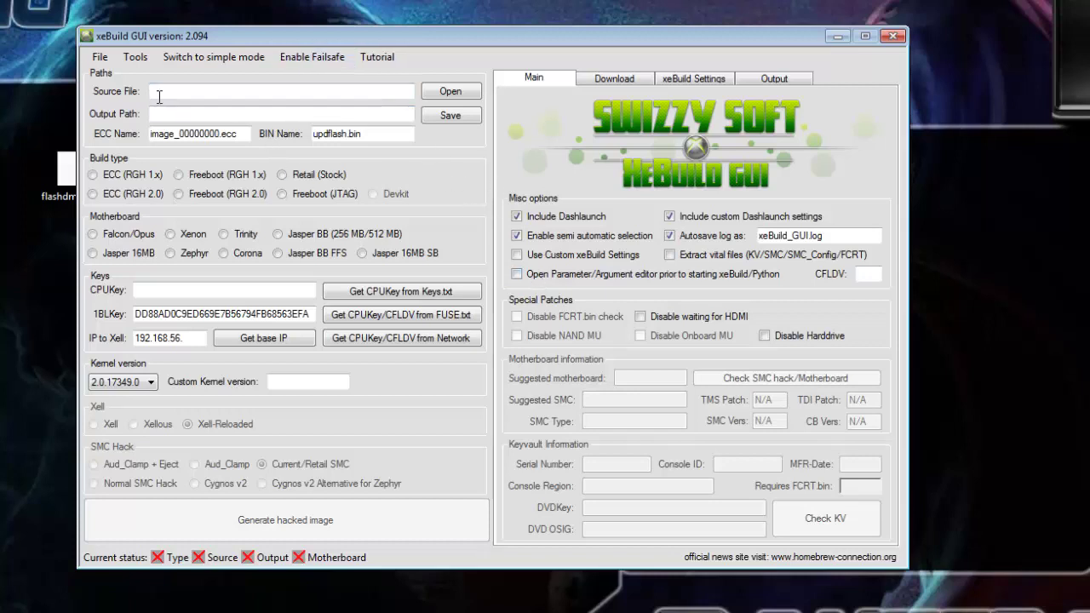
Load flashdmp.bin from the desktop as the source file and continue past the dump-size error.
{"action": "left_click", "coordinate": [446, 92]}
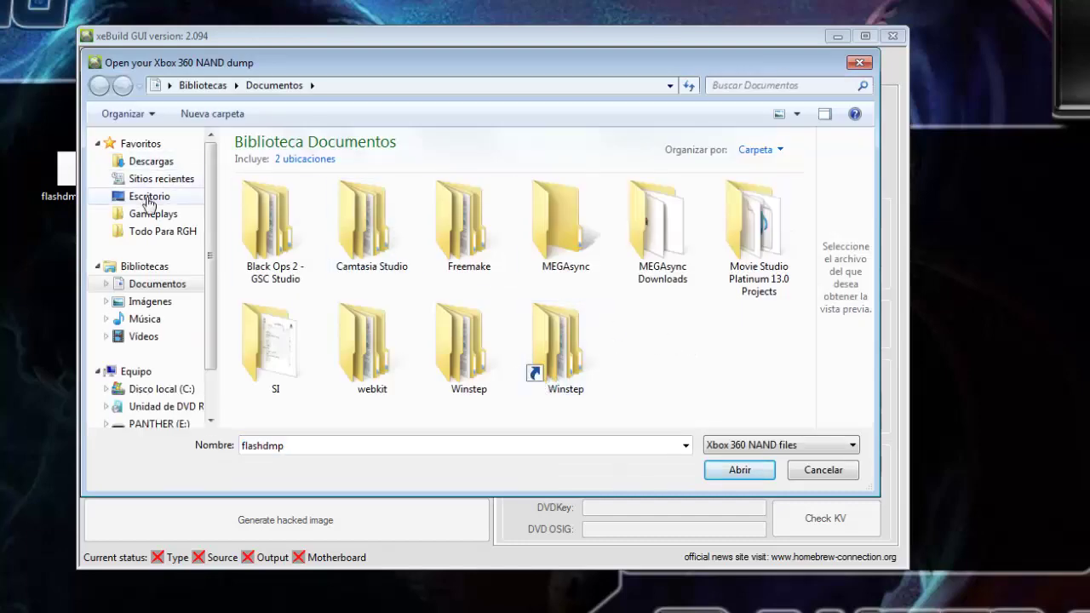
{"action": "left_click", "coordinate": [147, 197]}
{"action": "scroll", "coordinate": [700, 338], "scroll_direction": "down", "scroll_amount": 1}
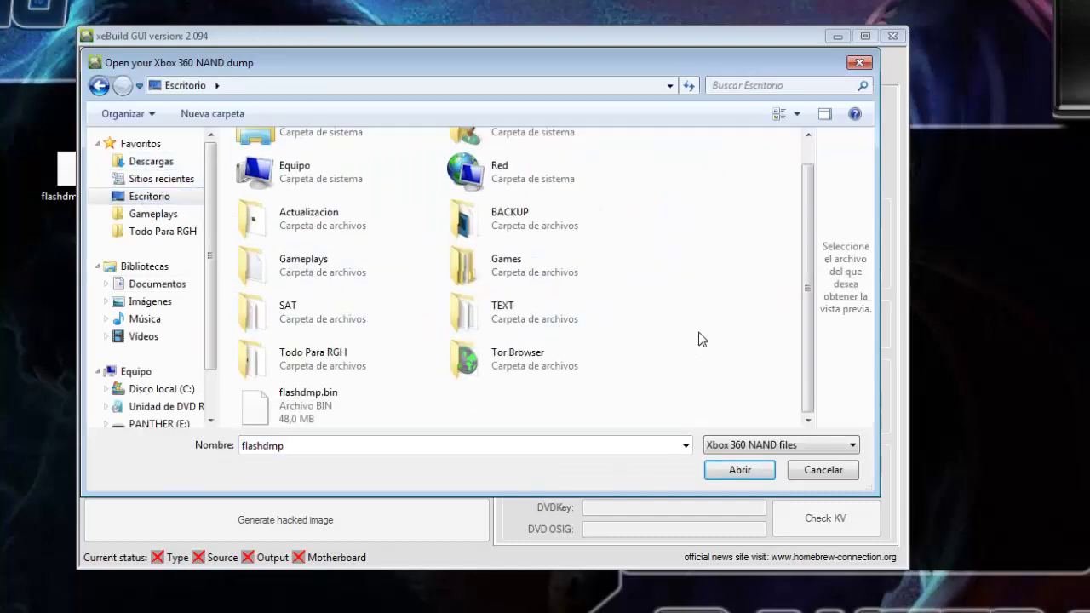
{"action": "double_click", "coordinate": [324, 402]}
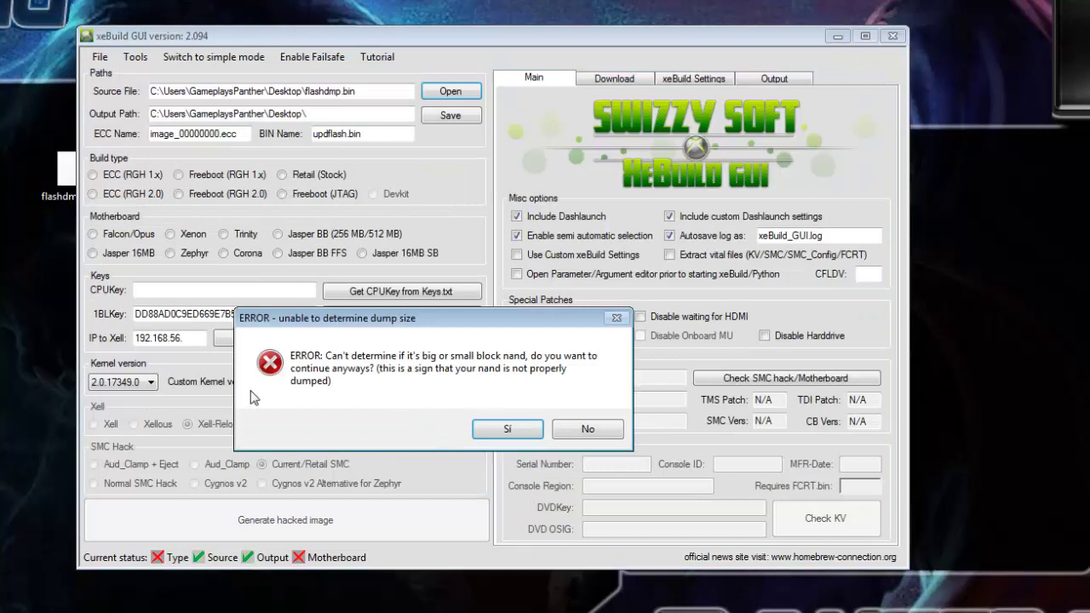
{"action": "left_click", "coordinate": [509, 430]}
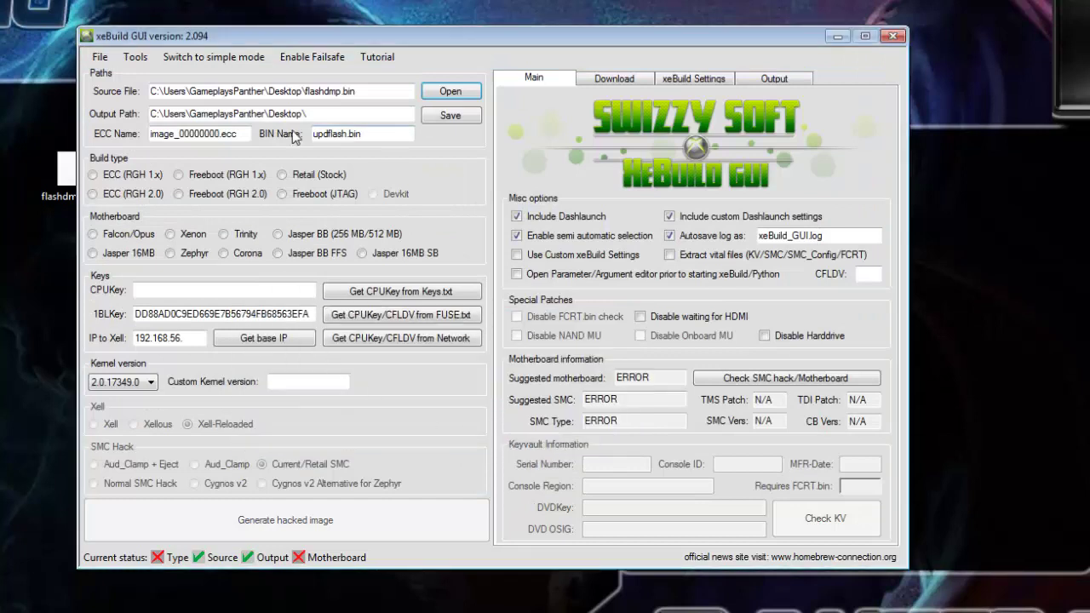
Set the build type to Freeboot (RGH 2.0) and the motherboard to Corona.
{"action": "left_click", "coordinate": [209, 199]}
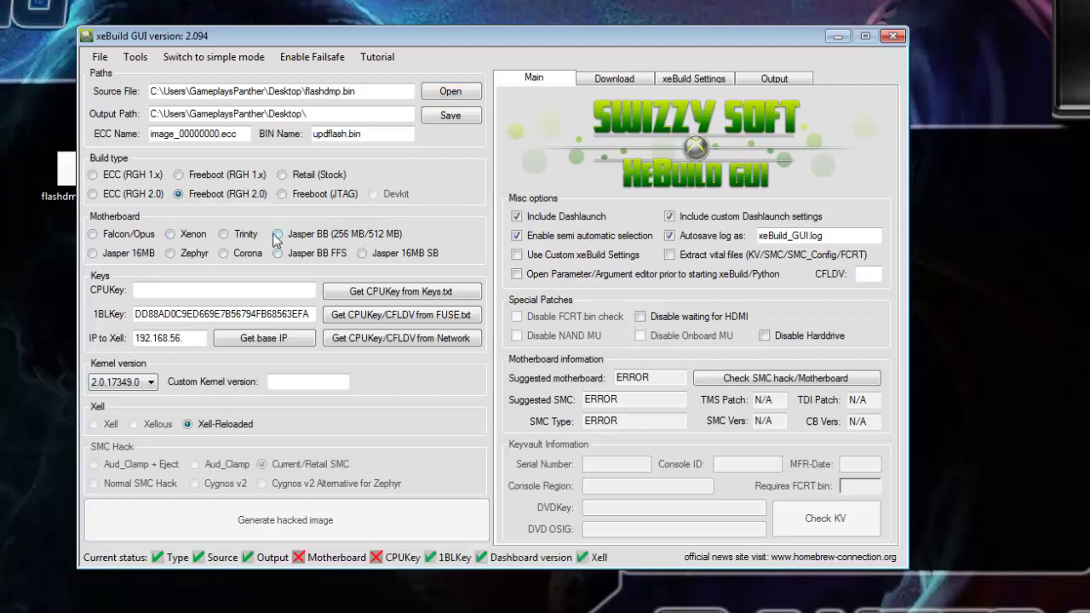
{"action": "left_click", "coordinate": [224, 253]}
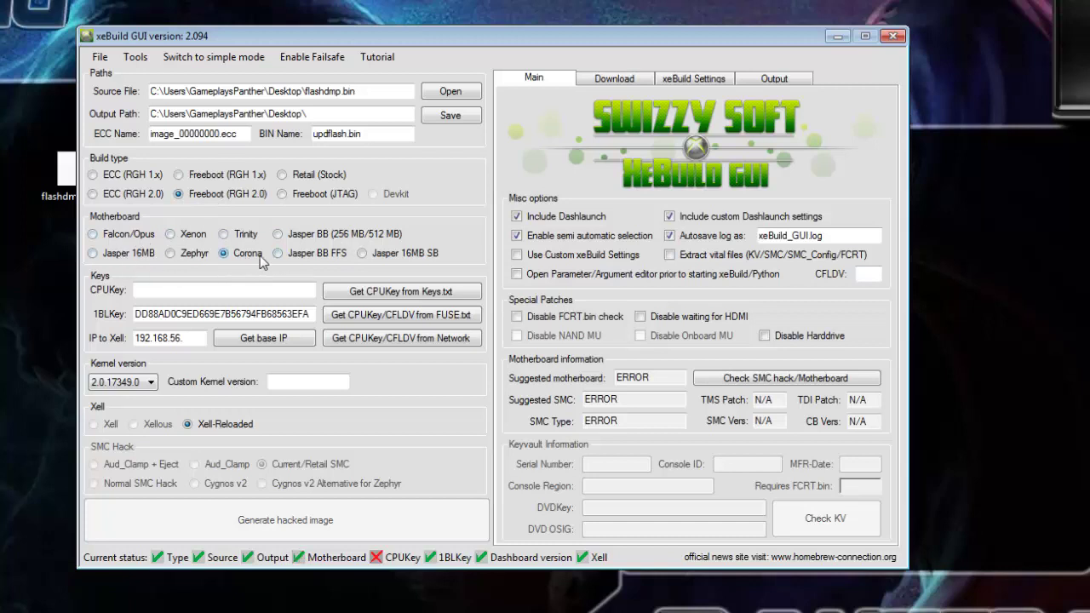
{"action": "left_click", "coordinate": [232, 294]}
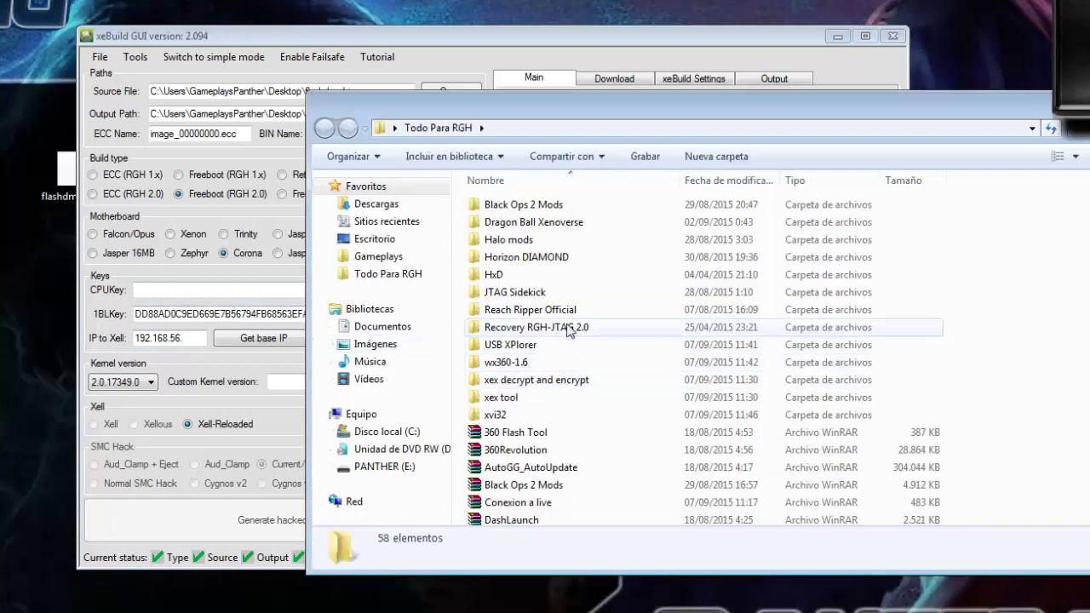
Open the informacion de mi consola text file from the TEXT folder and copy the console's CPU key.
{"action": "key", "text": "alt+F4"}
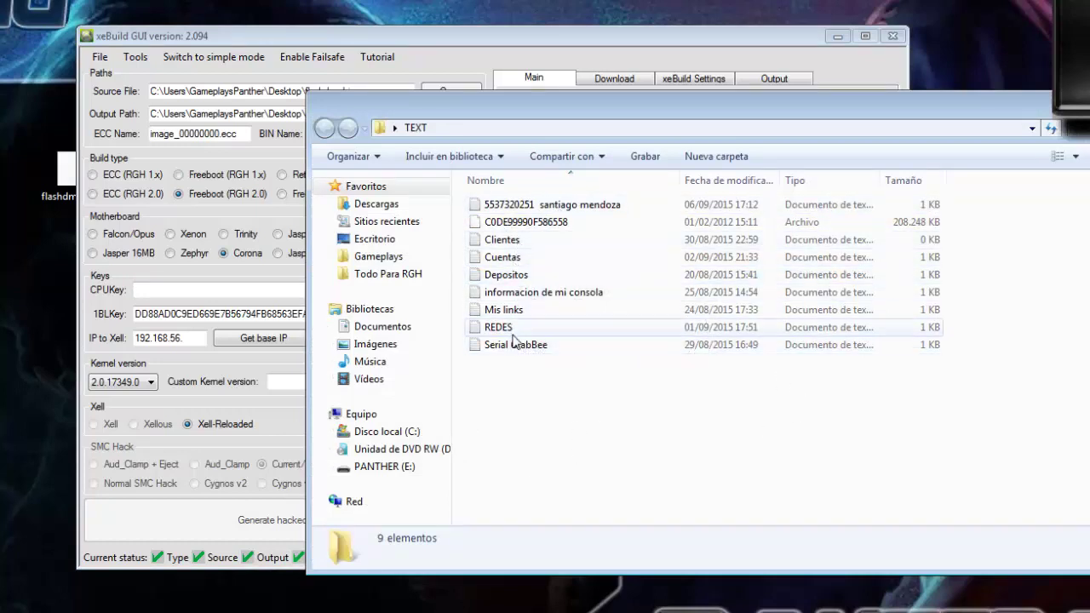
{"action": "double_click", "coordinate": [518, 294]}
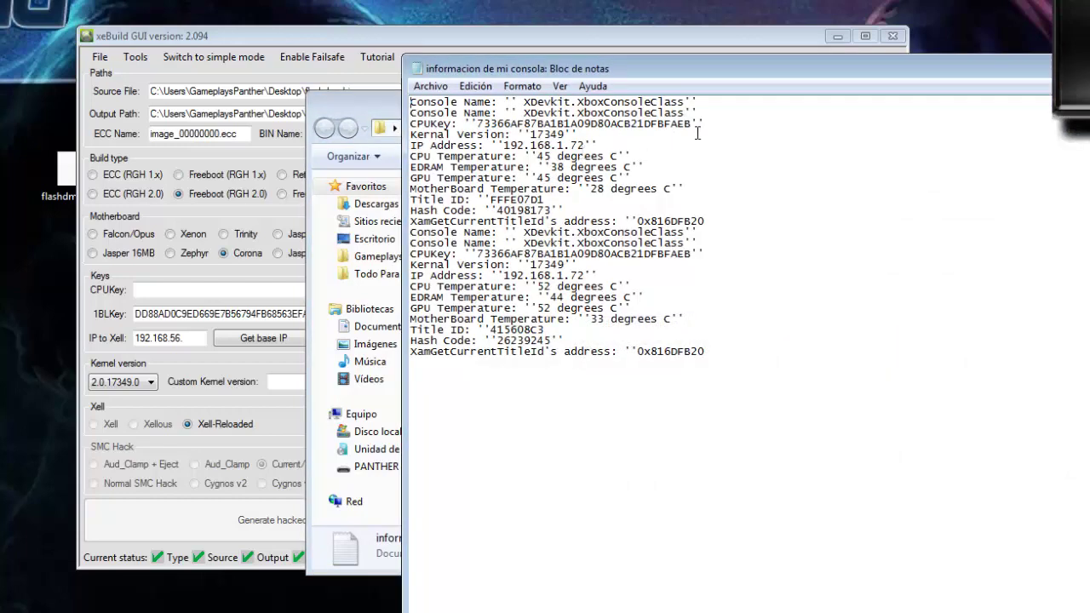
{"action": "left_click_drag", "start_coordinate": [694, 126], "coordinate": [493, 134]}
{"action": "right_click", "coordinate": [482, 128]}
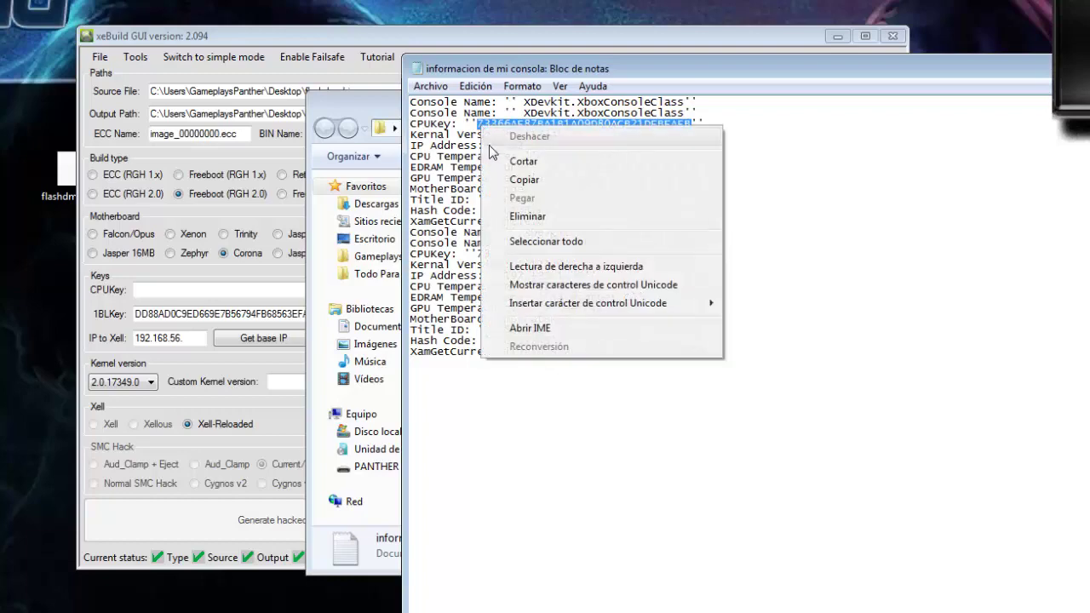
{"action": "left_click", "coordinate": [519, 250]}
Close the console information file and the TEXT folder to return to xeBuild GUI.
{"action": "left_click_drag", "start_coordinate": [835, 395], "coordinate": [465, 38]}
{"action": "left_click", "coordinate": [760, 414]}
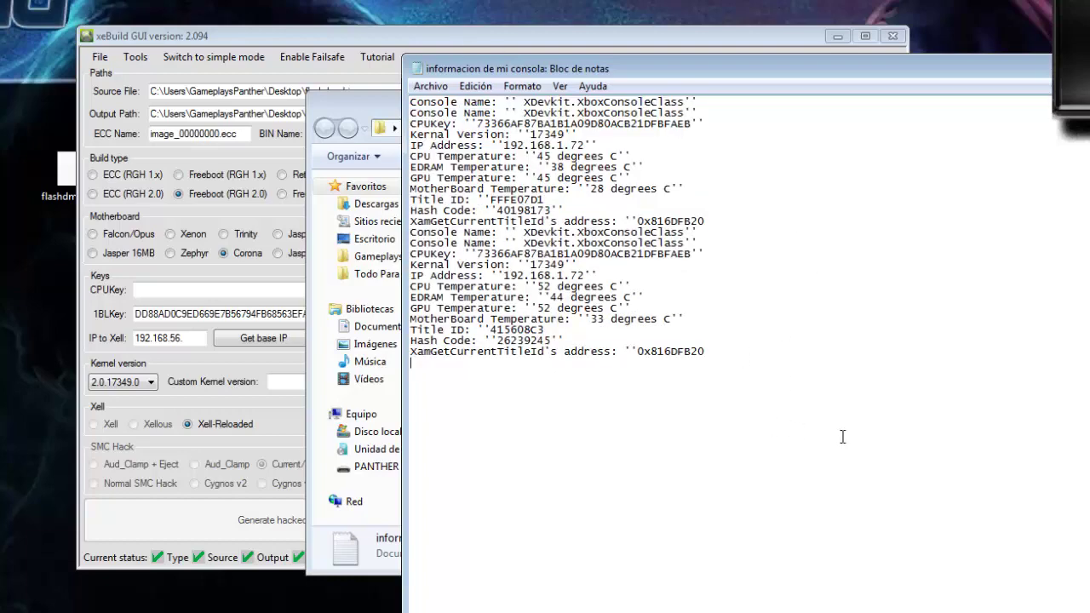
{"action": "key", "text": "alt+F4"}
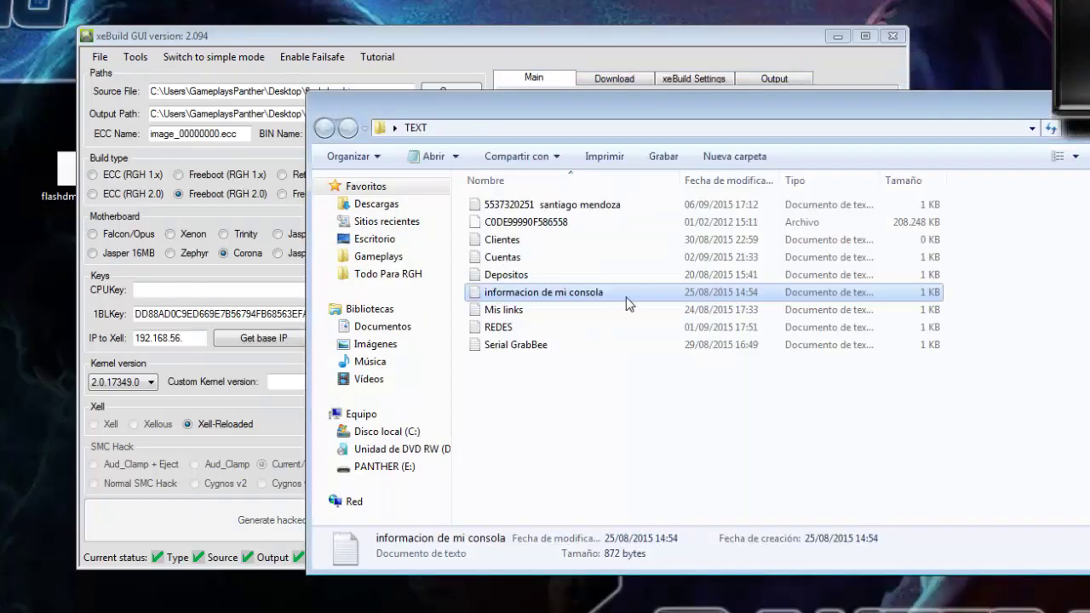
{"action": "left_click", "coordinate": [610, 399]}
{"action": "key", "text": "alt+F4"}
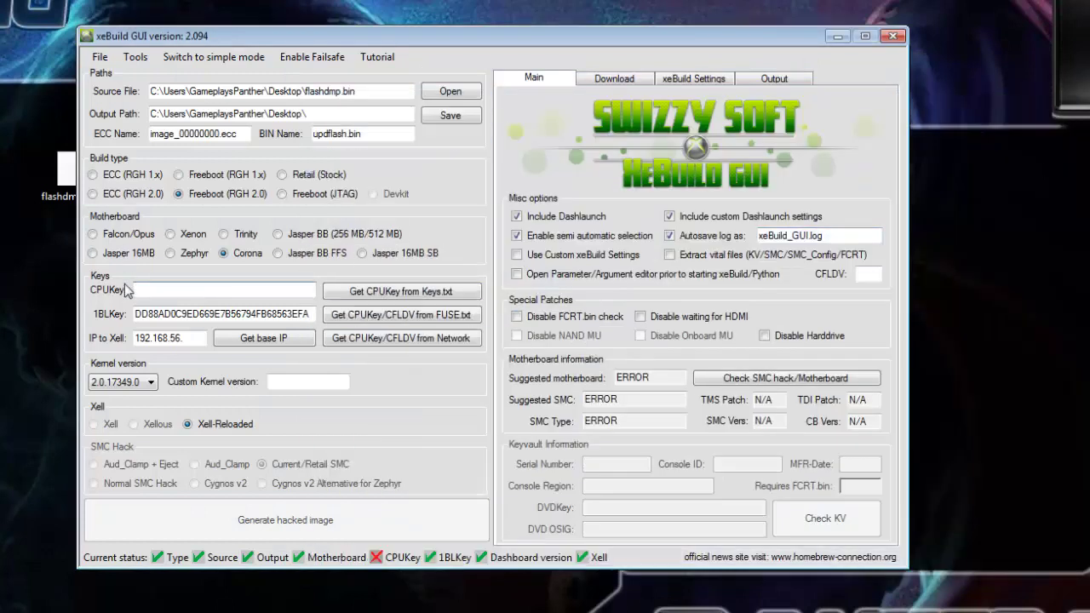
Paste the copied CPU key into the CPUKey field.
{"action": "left_click", "coordinate": [191, 295]}
{"action": "key", "text": "ctrl+v"}
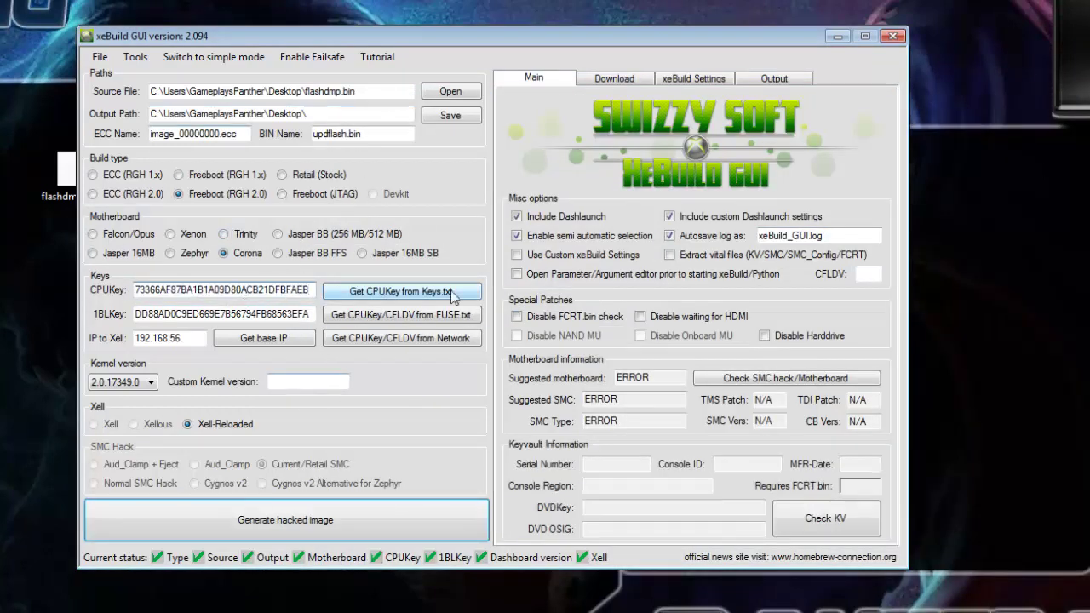
Download and install the dashfiles for dashboard version 2.0.17349.0.
{"action": "left_click", "coordinate": [615, 81]}
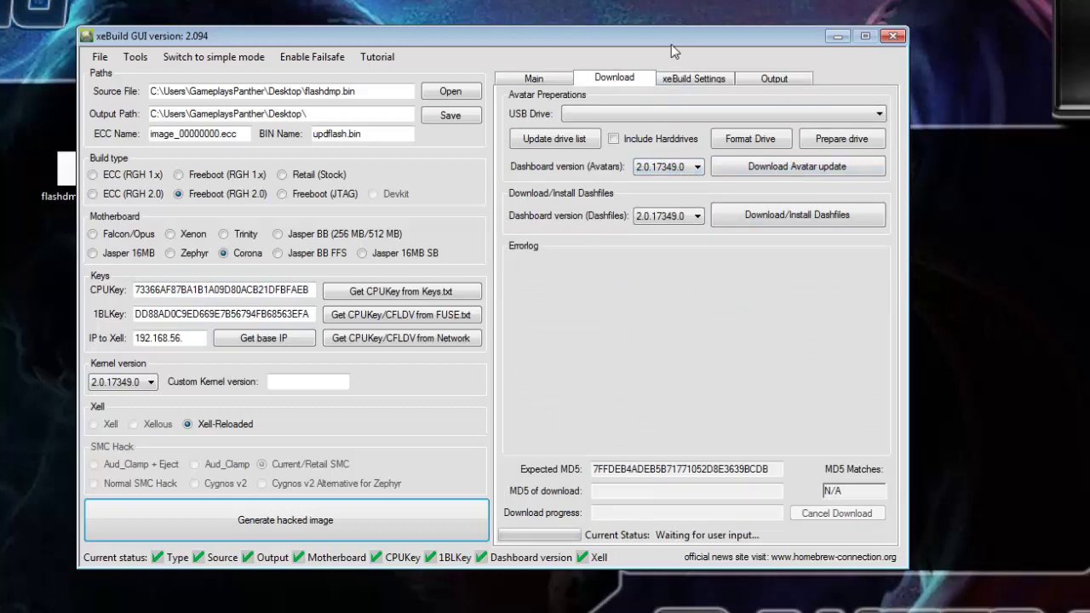
{"action": "left_click_drag", "start_coordinate": [652, 48], "coordinate": [610, 54]}
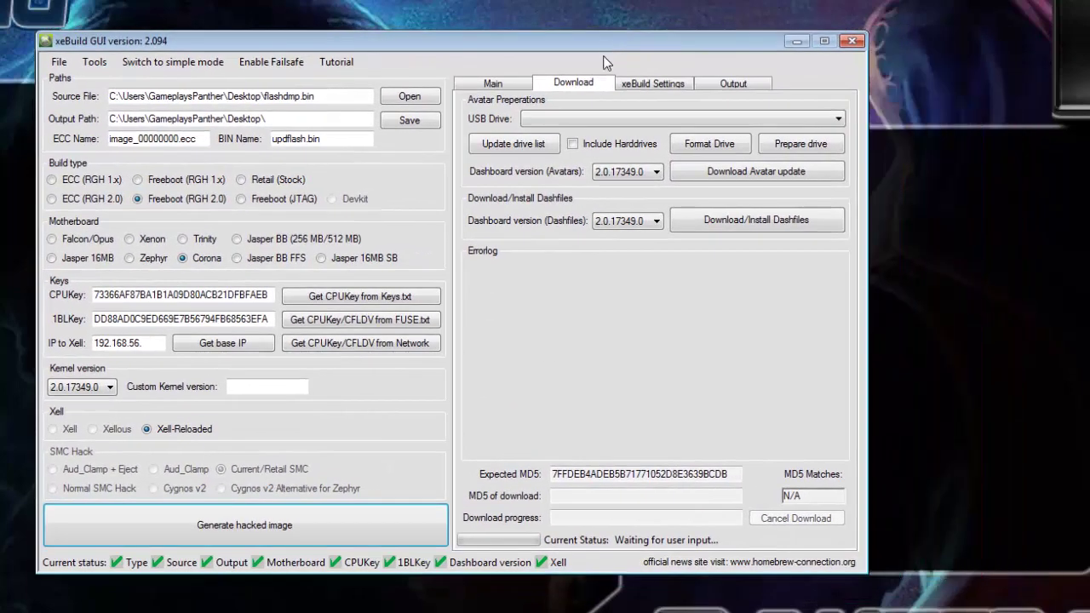
{"action": "left_click", "coordinate": [641, 223]}
{"action": "left_click", "coordinate": [618, 221]}
{"action": "left_click", "coordinate": [596, 222]}
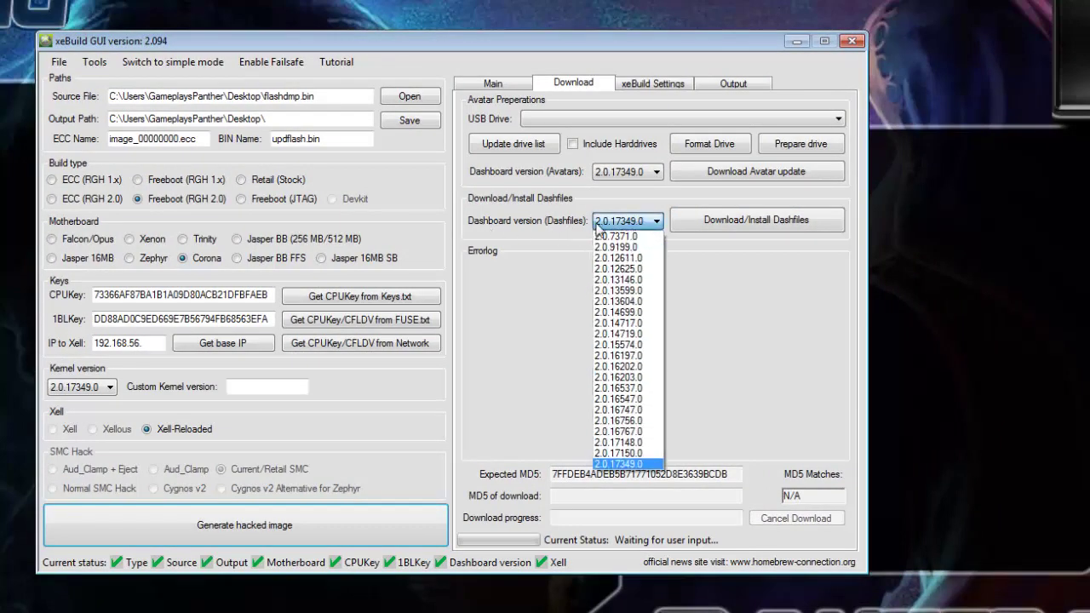
{"action": "left_click", "coordinate": [609, 464]}
{"action": "left_click", "coordinate": [736, 221]}
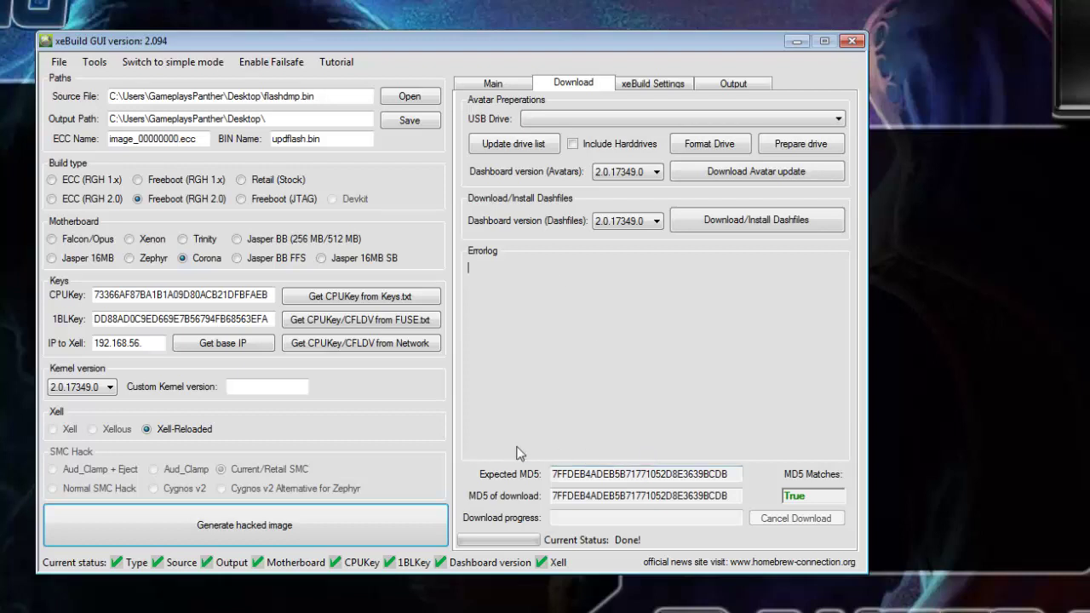
Generate the hacked image, continuing past the dump-size error, and close xeBuild GUI once the build is done.
{"action": "left_click", "coordinate": [243, 529]}
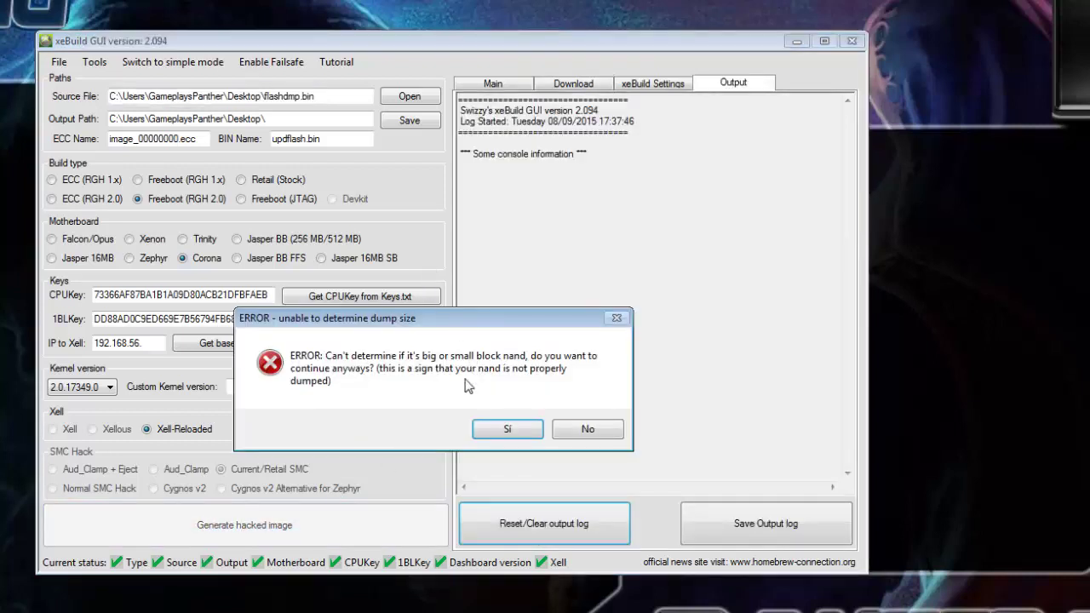
{"action": "left_click", "coordinate": [507, 431]}
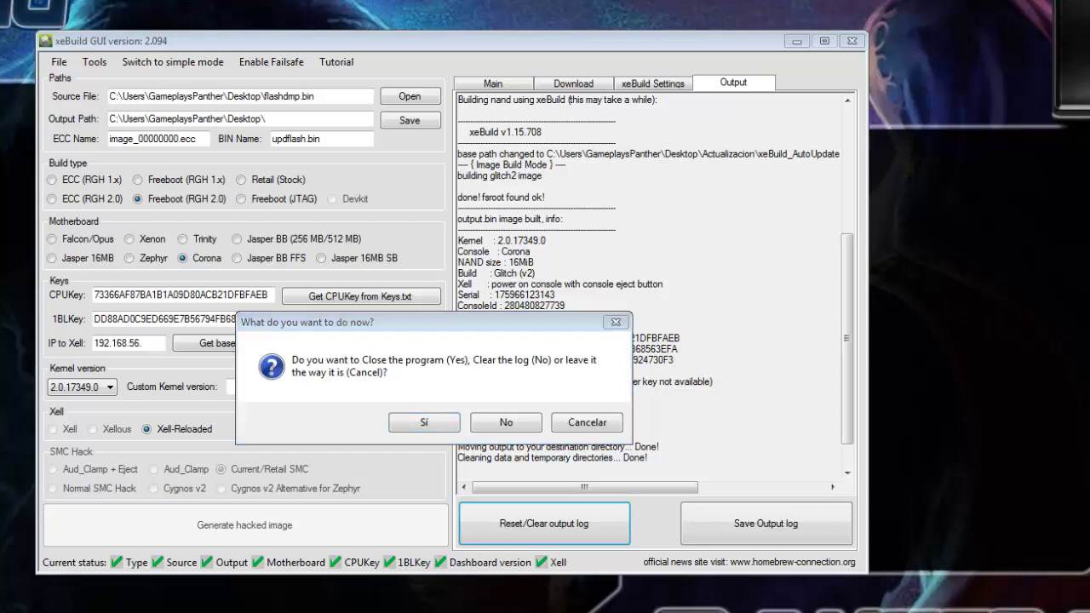
{"action": "left_click", "coordinate": [428, 424]}
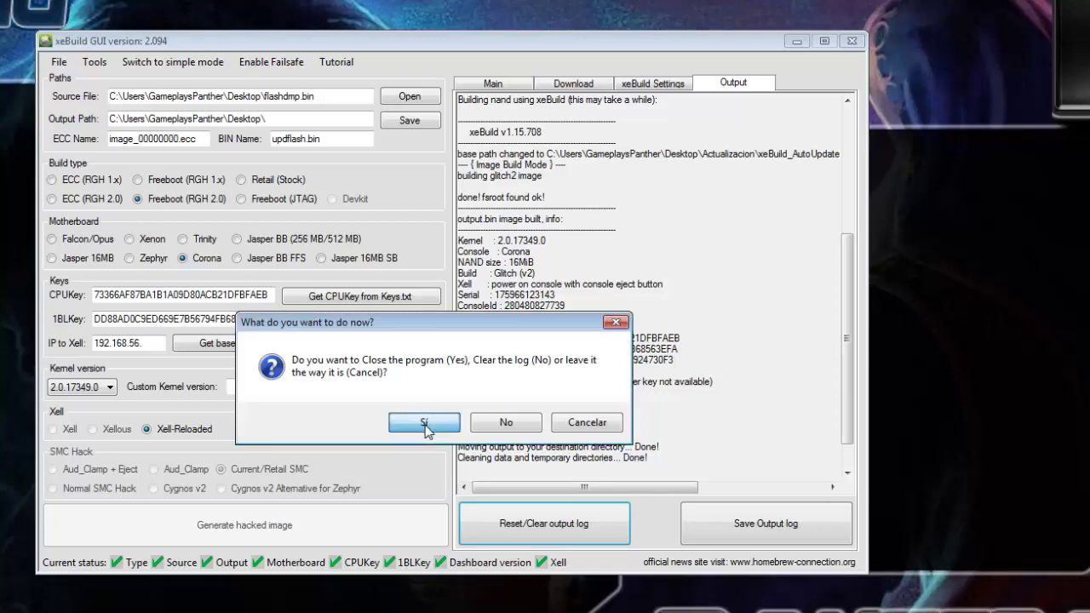
{"action": "left_click_drag", "start_coordinate": [48, 448], "coordinate": [366, 281]}
{"action": "left_click", "coordinate": [364, 249]}
{"action": "left_click_drag", "start_coordinate": [316, 245], "coordinate": [489, 323]}
{"action": "left_click", "coordinate": [490, 322]}
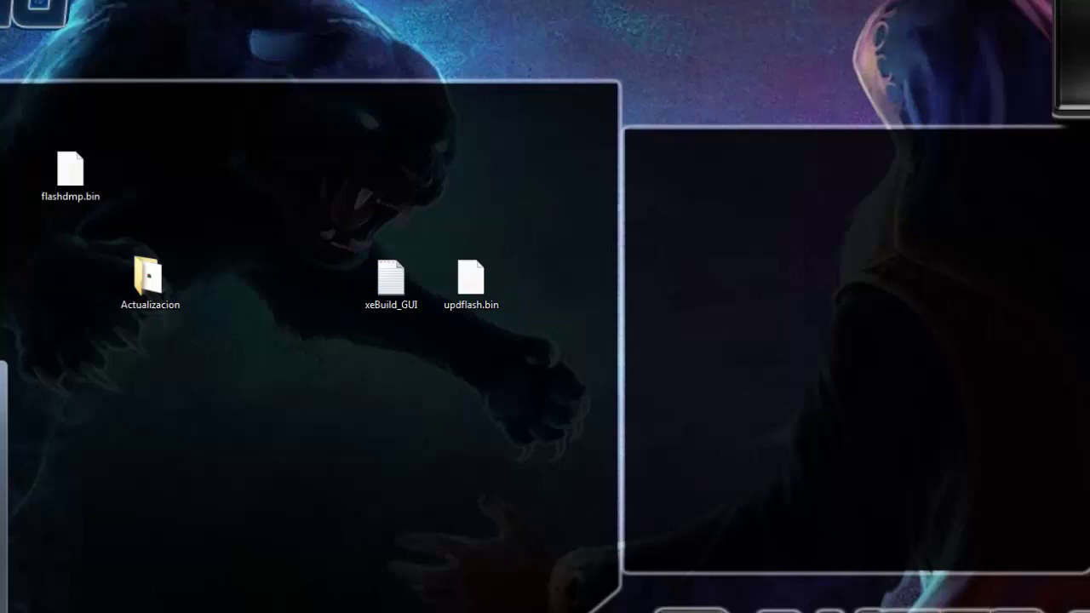
Open the Simple 360 NAND Flasher folder inside Simple_360_NAND_Flasher_v1.2 on the PANTHER (E:) drive, keeping the desktop files accessible.
{"action": "left_click", "coordinate": [2, 586]}
{"action": "double_click", "coordinate": [773, 308]}
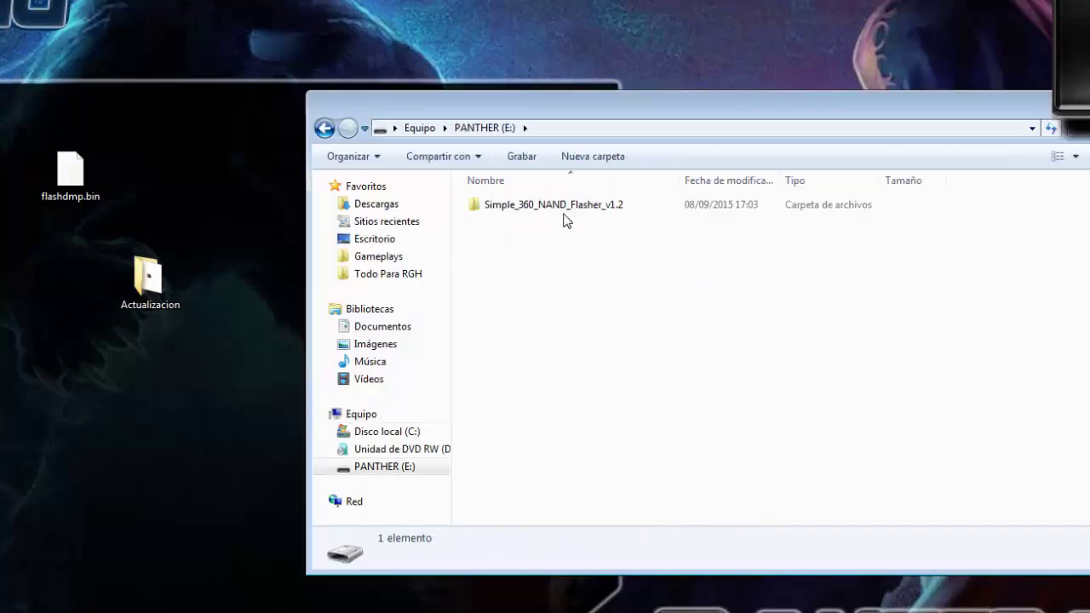
{"action": "left_click", "coordinate": [564, 213]}
{"action": "double_click", "coordinate": [538, 208]}
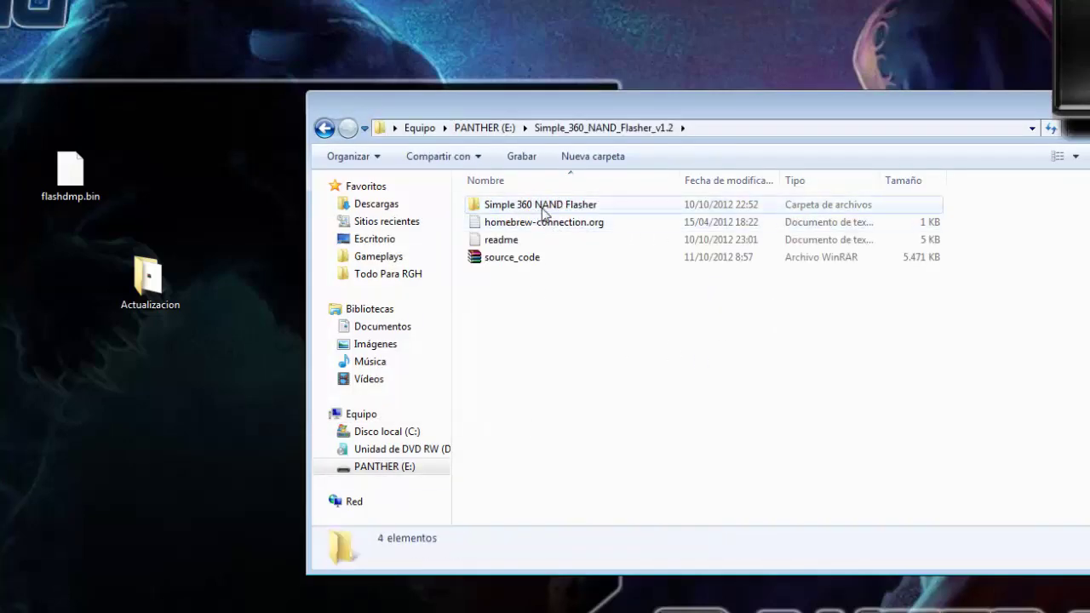
{"action": "double_click", "coordinate": [547, 208]}
{"action": "left_click_drag", "start_coordinate": [530, 106], "coordinate": [695, 115]}
Arrange flashdmp.bin, xeBuild_GUI and updflash.bin side by side on the desktop.
{"action": "left_click_drag", "start_coordinate": [85, 177], "coordinate": [336, 294]}
{"action": "left_click_drag", "start_coordinate": [285, 401], "coordinate": [490, 298]}
{"action": "left_click_drag", "start_coordinate": [278, 295], "coordinate": [140, 78]}
{"action": "left_click_drag", "start_coordinate": [380, 150], "coordinate": [136, 46]}
{"action": "left_click", "coordinate": [47, 86]}
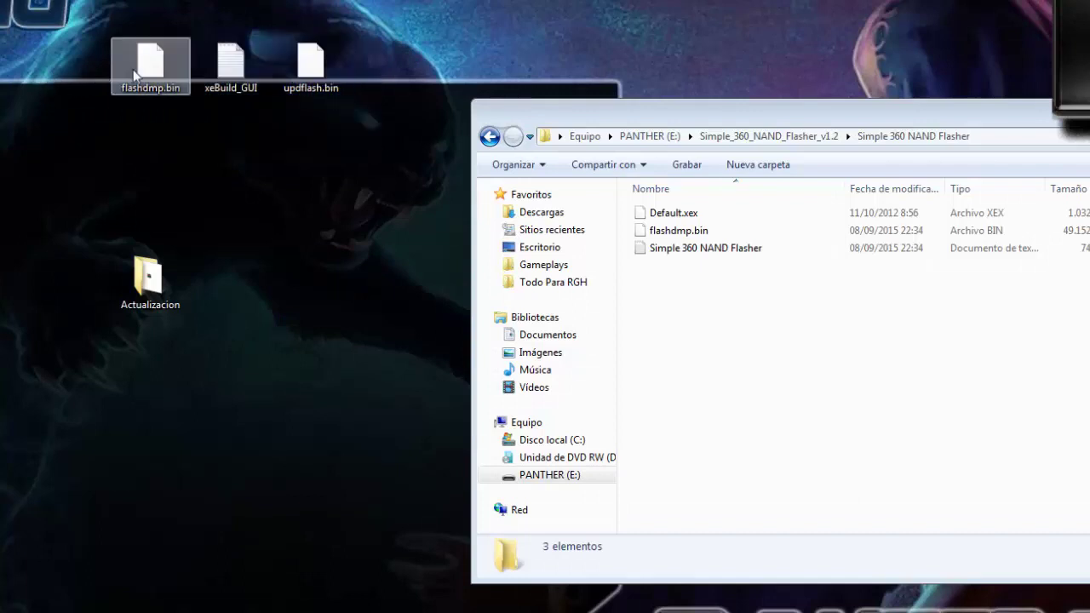
Copy flashdmp.bin, xeBuild_GUI and updflash.bin into the Simple 360 NAND Flasher folder, replacing the existing flashdmp.bin, and close the folder.
{"action": "left_click_drag", "start_coordinate": [404, 132], "coordinate": [659, 343]}
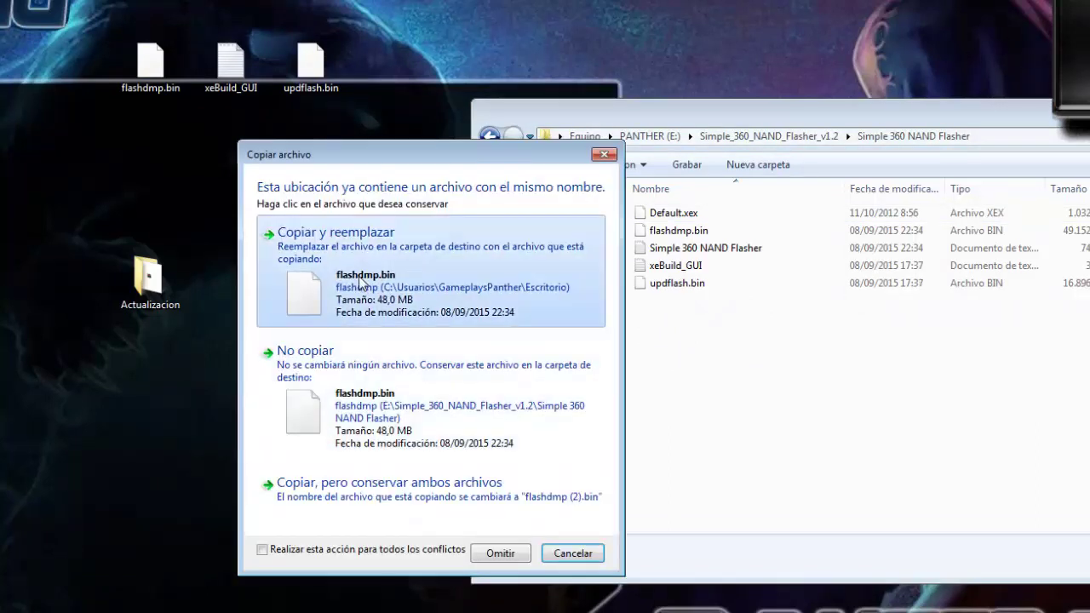
{"action": "left_click", "coordinate": [370, 308]}
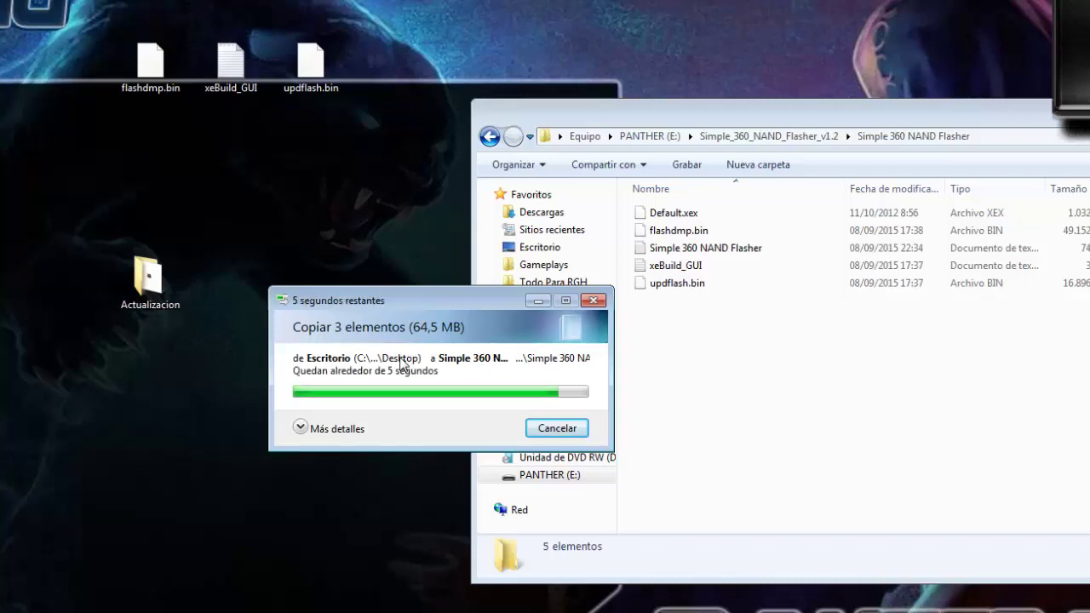
{"action": "left_click_drag", "start_coordinate": [696, 118], "coordinate": [257, 89]}
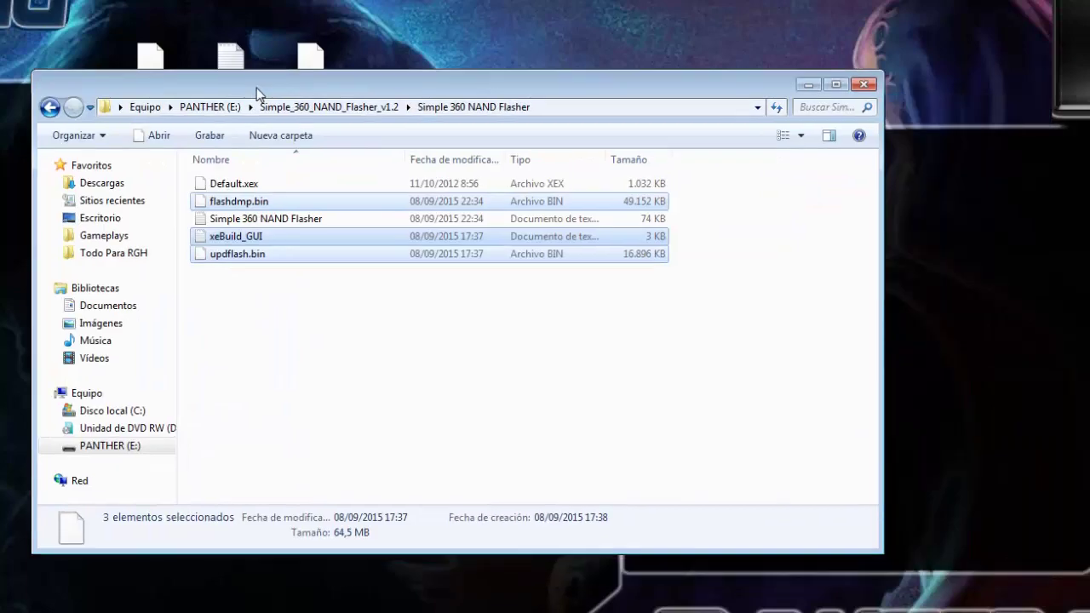
{"action": "left_click", "coordinate": [270, 416]}
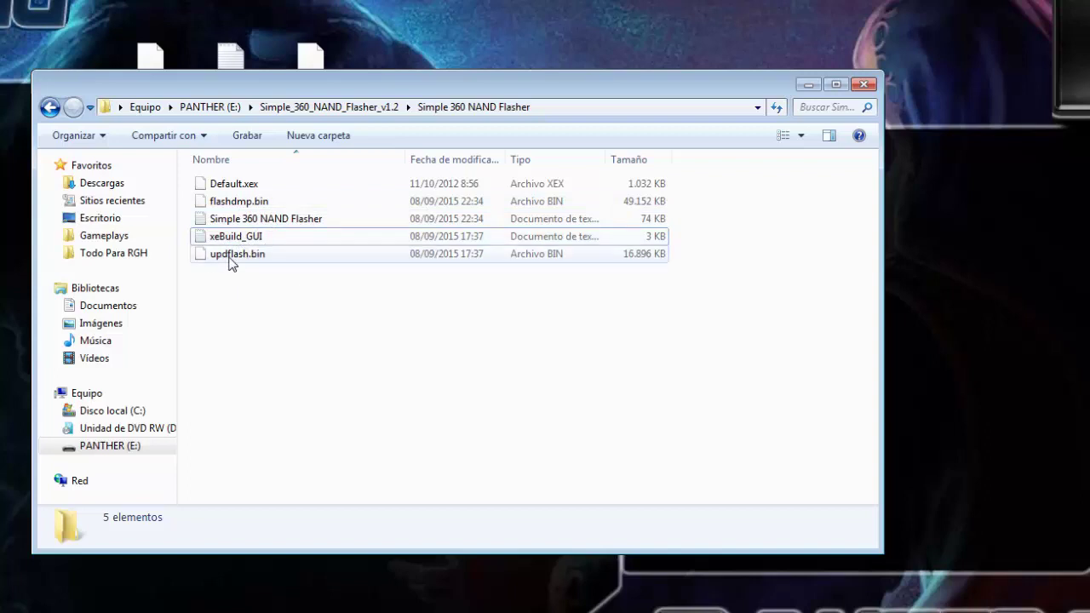
{"action": "left_click", "coordinate": [863, 84]}
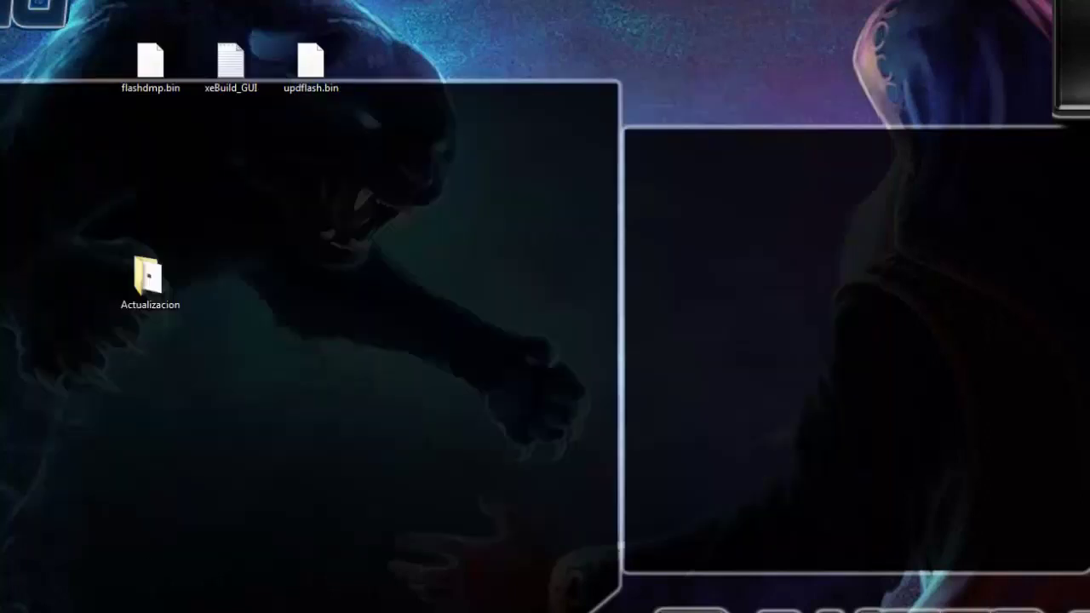
Eject the PANTHER (E:) drive and close the Equipo and Control Panel windows.
{"action": "key", "text": "super"}
{"action": "key", "text": "super"}
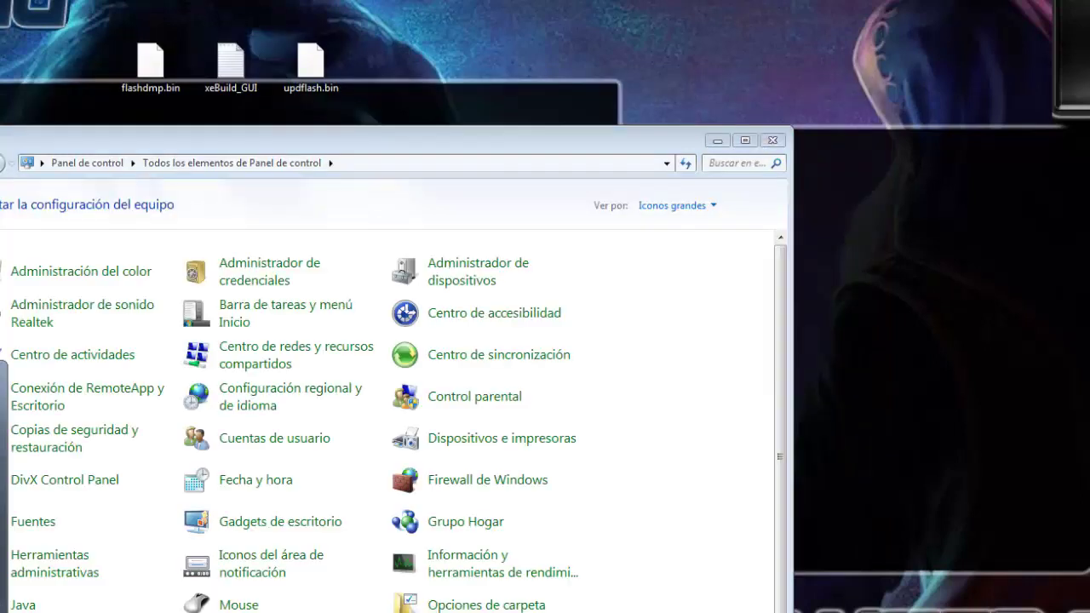
{"action": "key", "text": "super+e"}
{"action": "right_click", "coordinate": [486, 254]}
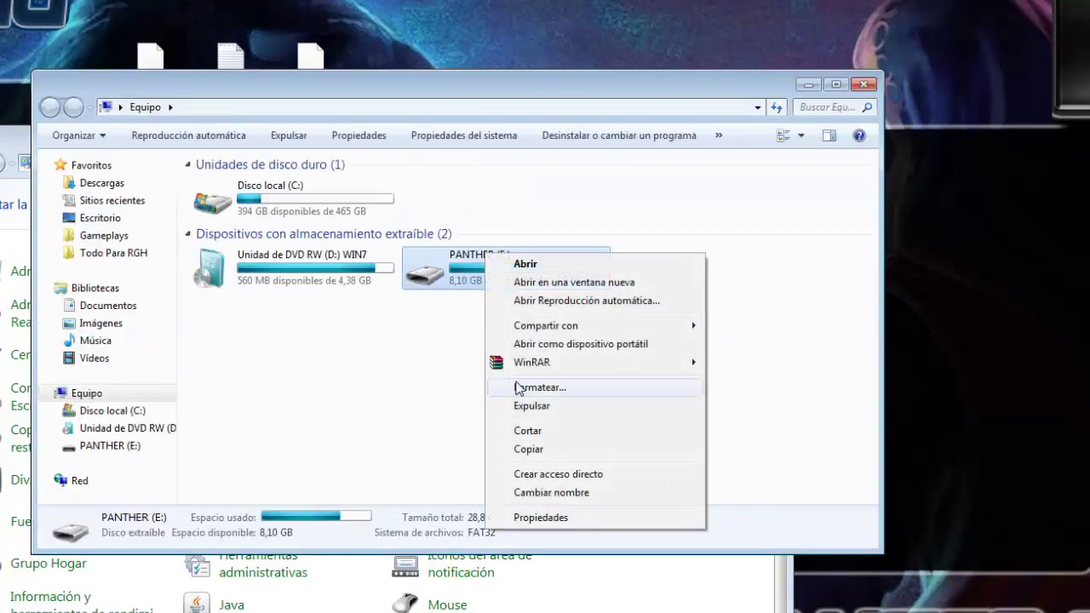
{"action": "left_click", "coordinate": [530, 406]}
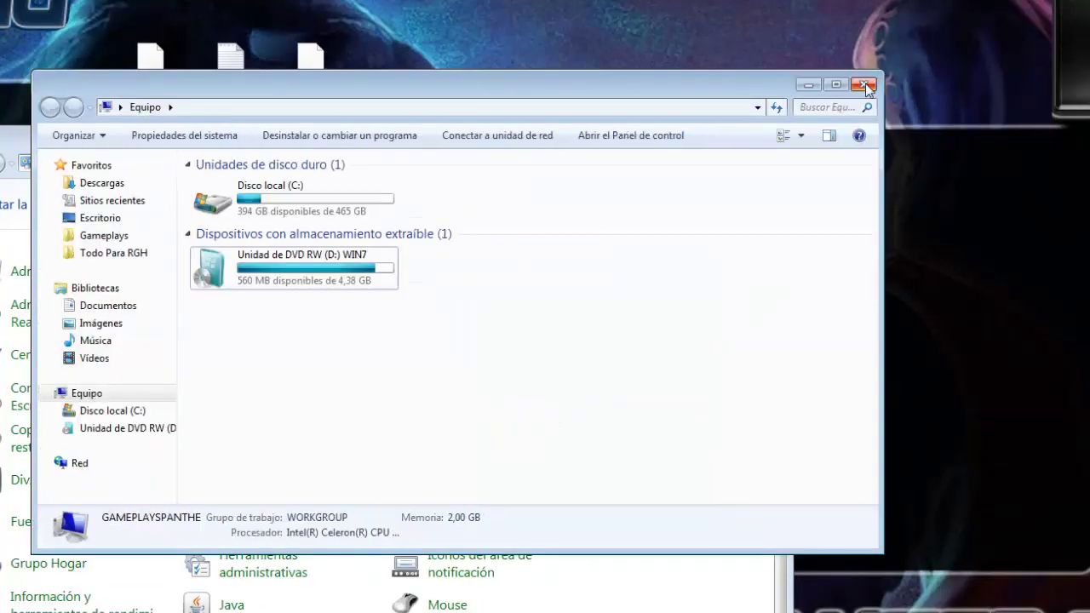
{"action": "left_click", "coordinate": [863, 84]}
{"action": "left_click", "coordinate": [773, 140]}
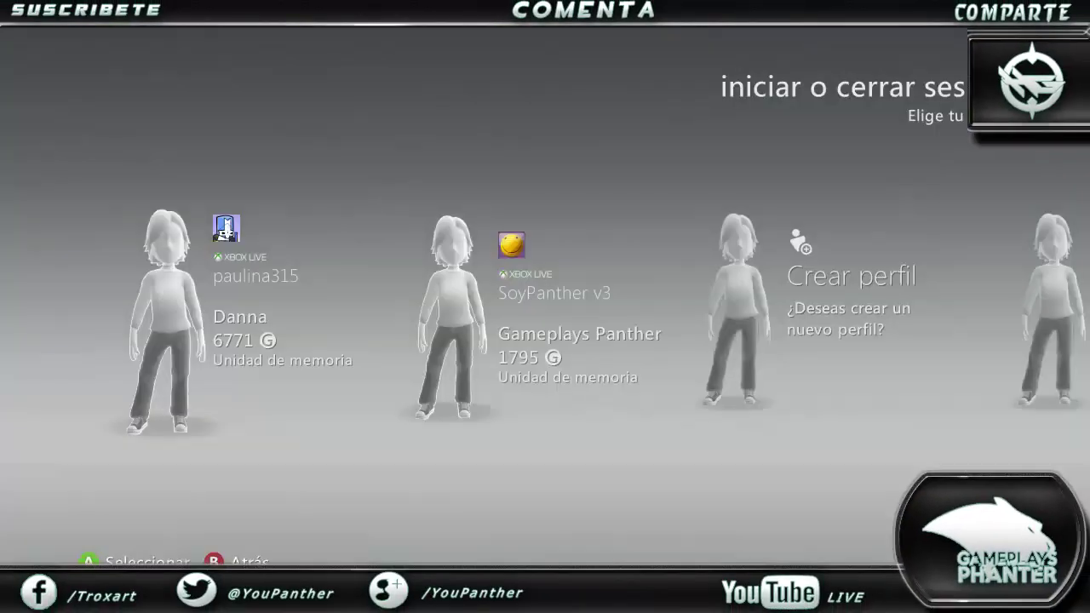
On the Xbox 360, leave the profile sign-in screen, go through the dashboard and launch the homebrew file manager.
{"action": "key", "text": "Return"}
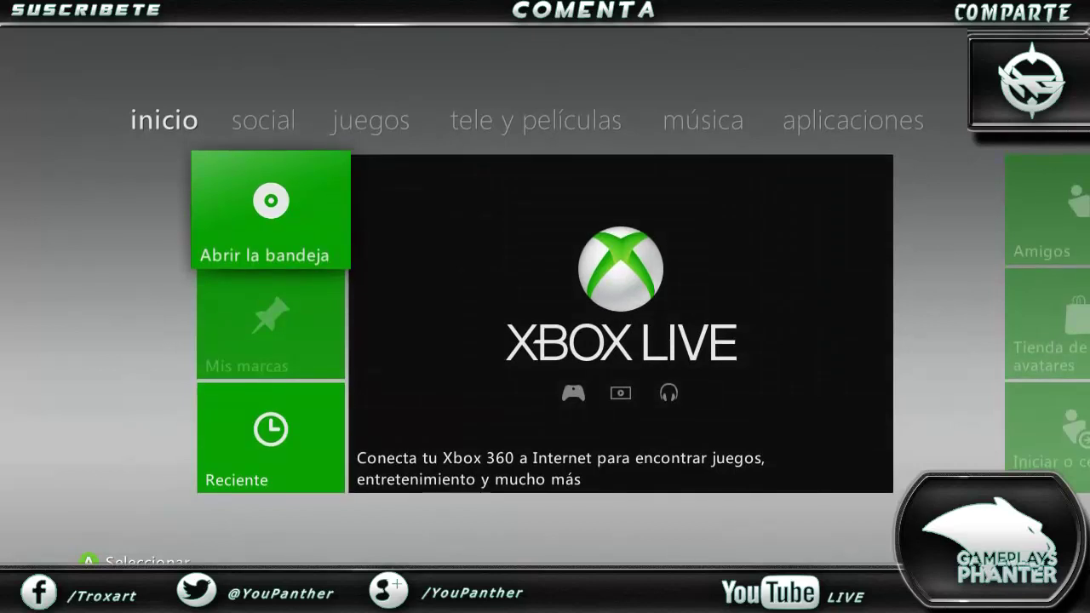
{"action": "key", "text": "Right"}
{"action": "key", "text": "Right"}
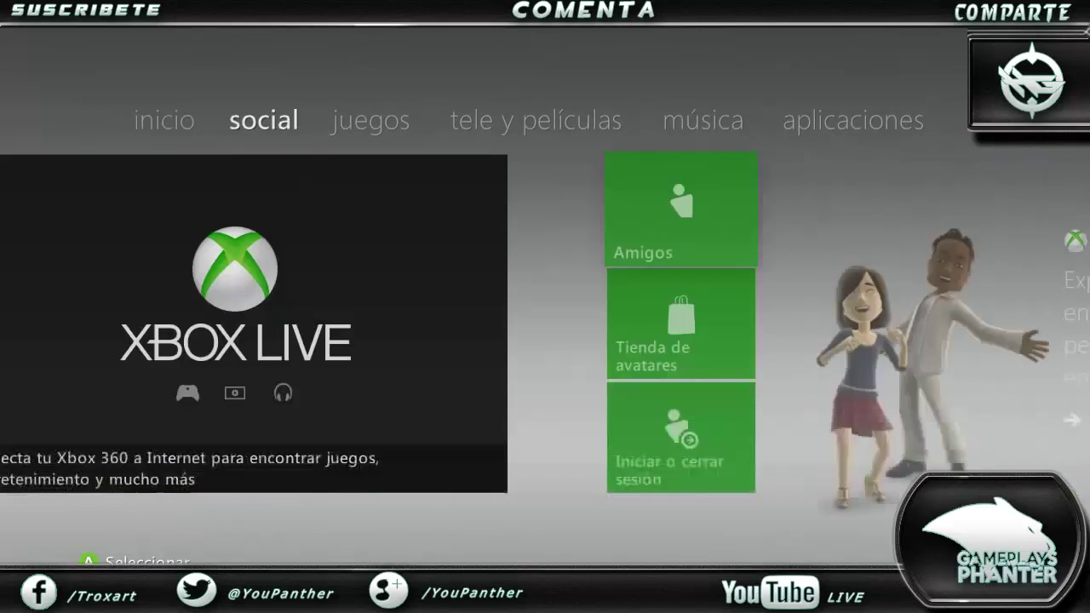
{"action": "key", "text": "Return"}
{"action": "key", "text": "Return"}
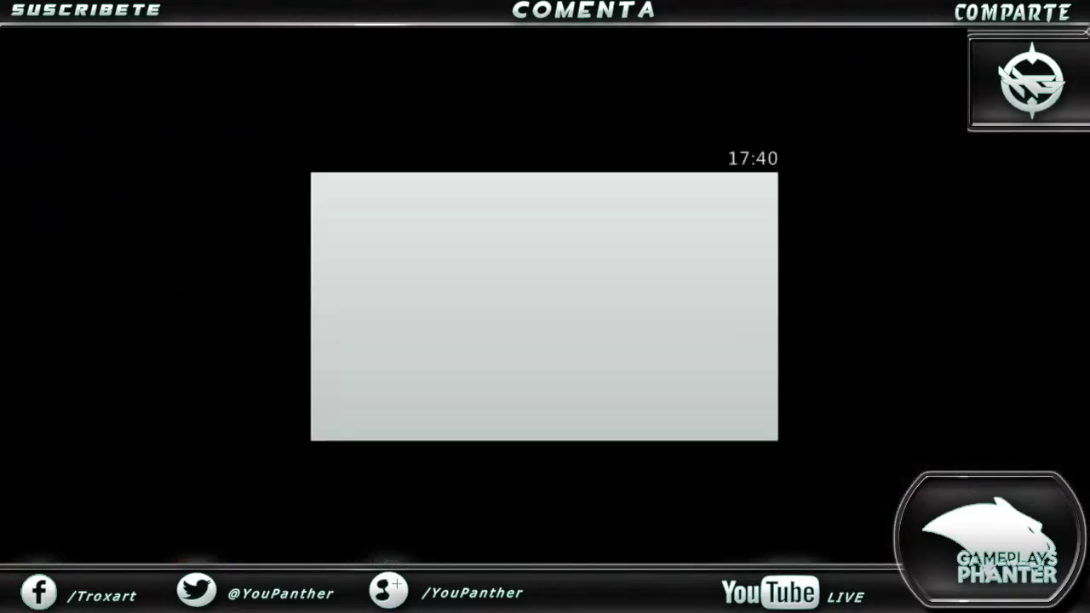
{"action": "key", "text": "Return"}
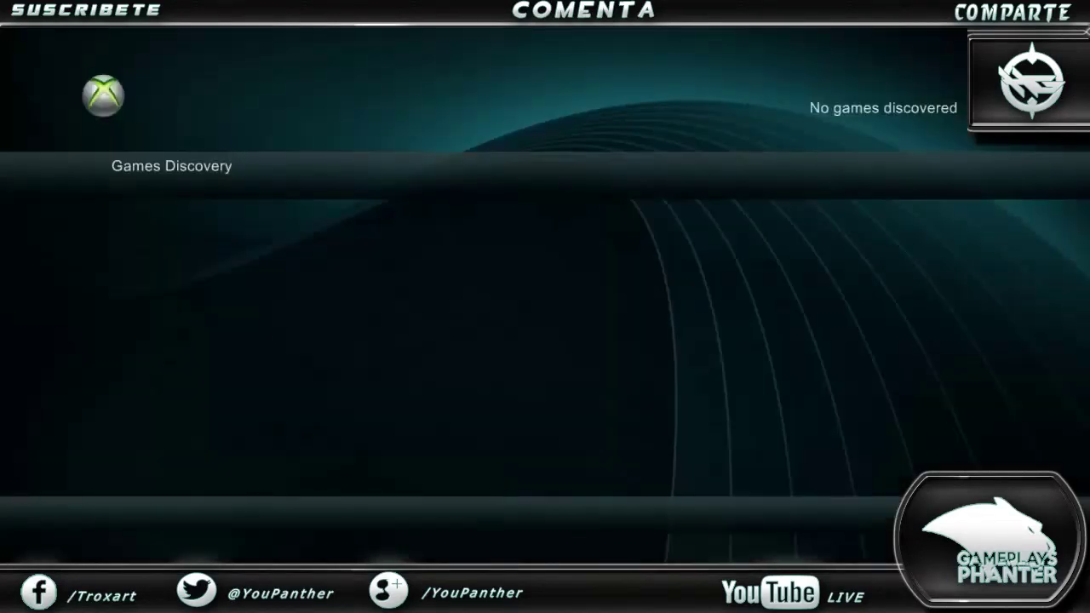
Browse to the Simple 360 NAND Flasher folder inside Simple_360_NAND_Flasher_v1.2 on Usb1.
{"action": "key", "text": "Right"}
{"action": "key", "text": "Right"}
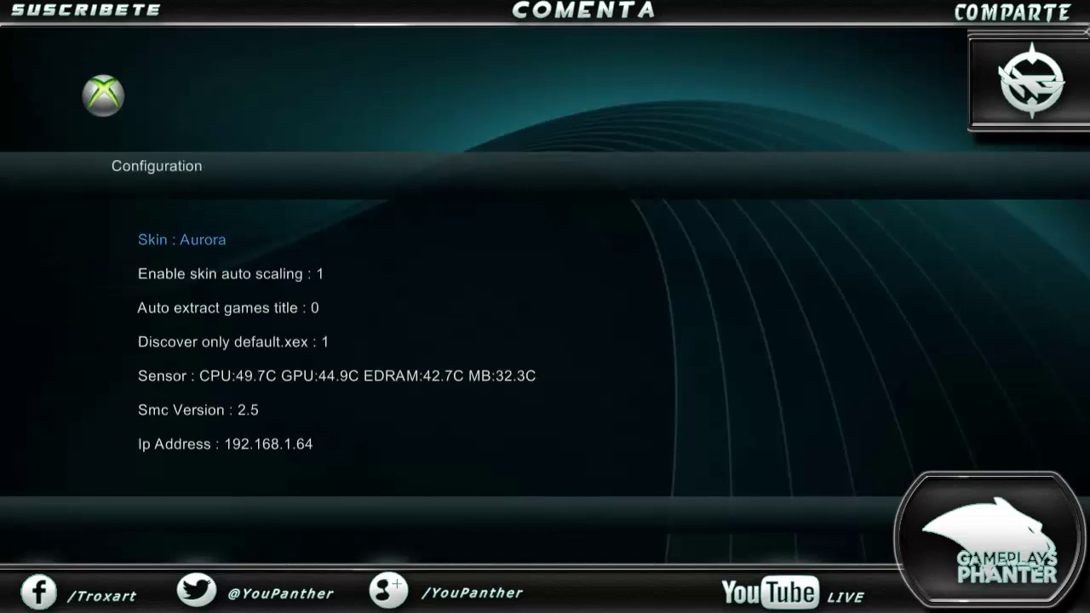
{"action": "key", "text": "Right"}
{"action": "key", "text": "Right"}
{"action": "key", "text": "Right"}
{"action": "key", "text": "Down"}
{"action": "key", "text": "Down"}
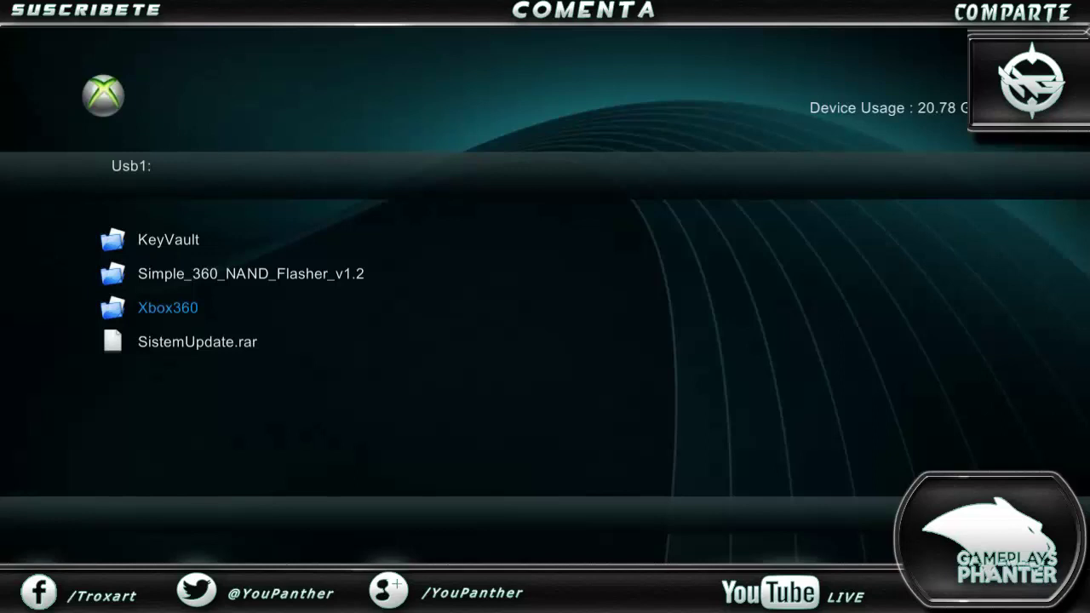
{"action": "key", "text": "Up"}
{"action": "key", "text": "Return"}
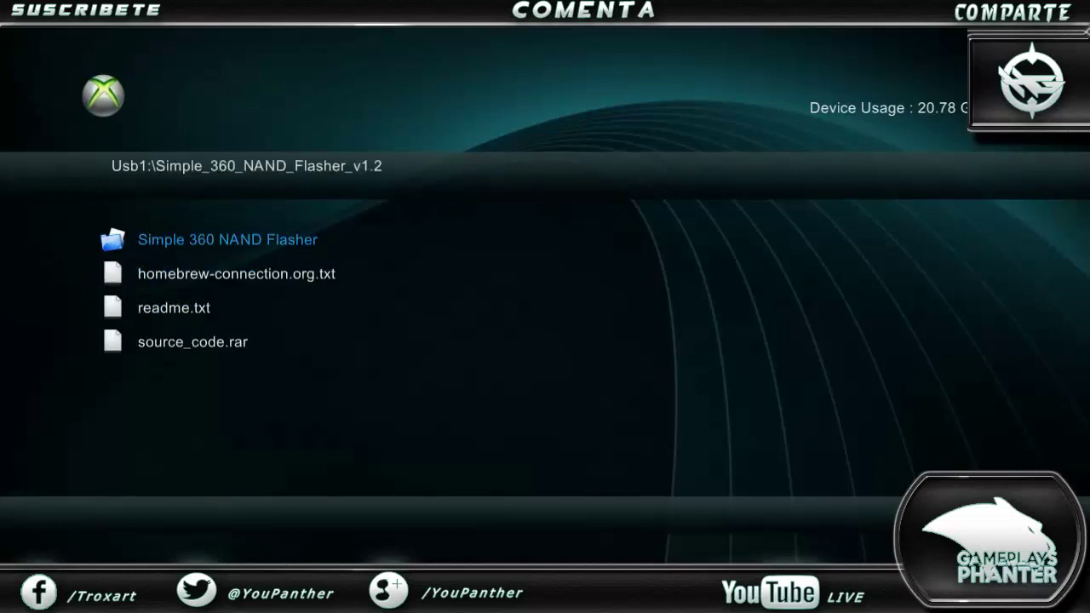
{"action": "key", "text": "Return"}
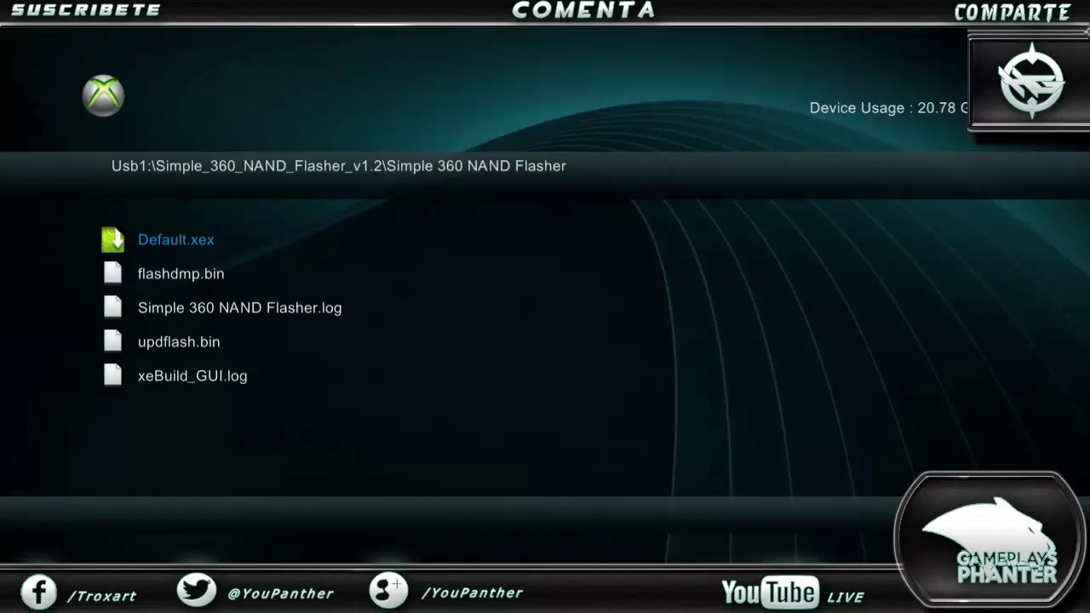
Launch Default.xex from the Simple 360 NAND Flasher folder.
{"action": "key", "text": "Down"}
{"action": "key", "text": "Up"}
{"action": "key", "text": "Return"}
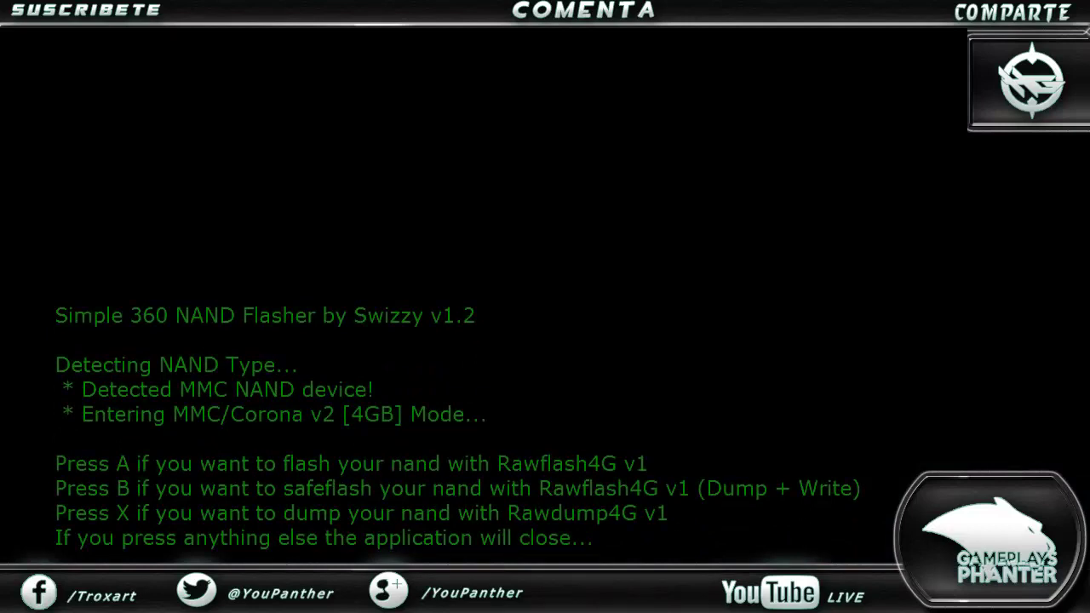
Flash the NAND with updflash.bin using Rawflash4G v1, confirming the flash and continuing past the spare-data warning.
{"action": "key", "text": "a"}
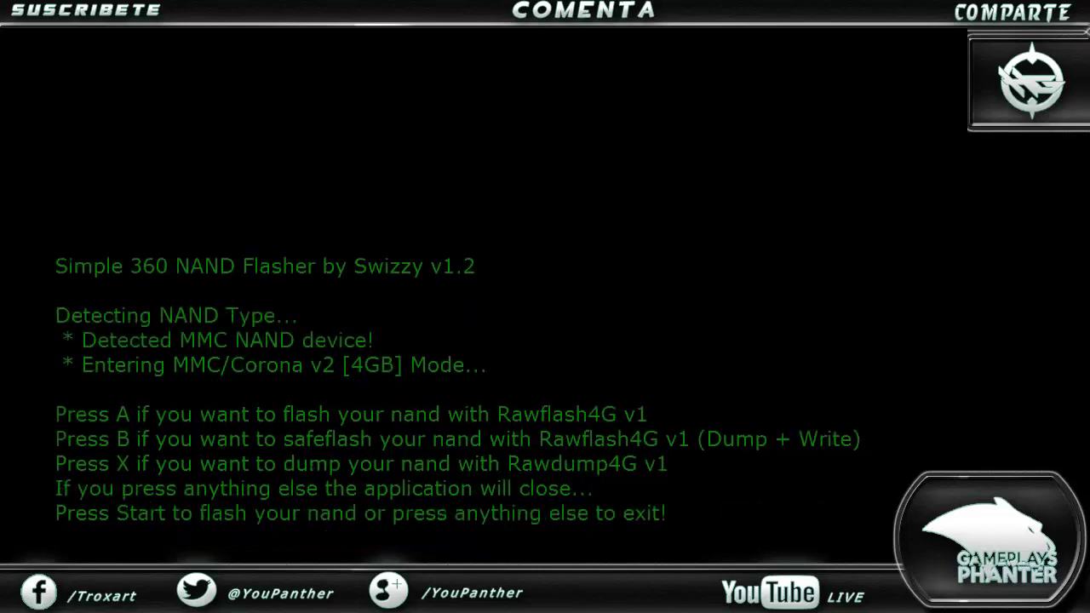
{"action": "key", "text": "Return"}
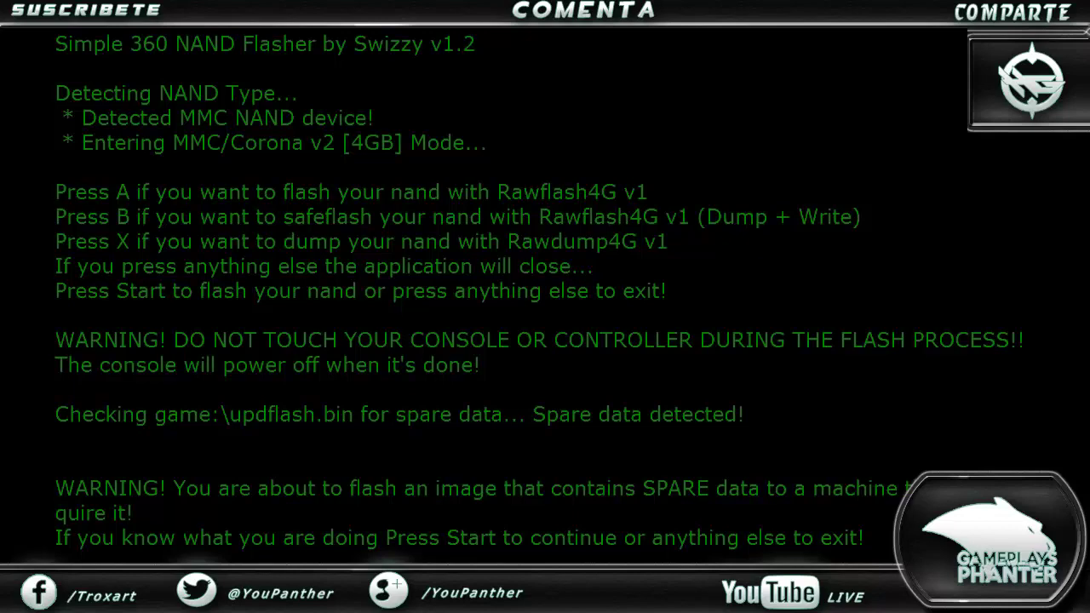
{"action": "key", "text": "super"}
{"action": "key", "text": "Escape"}
{"action": "key", "text": "Return"}
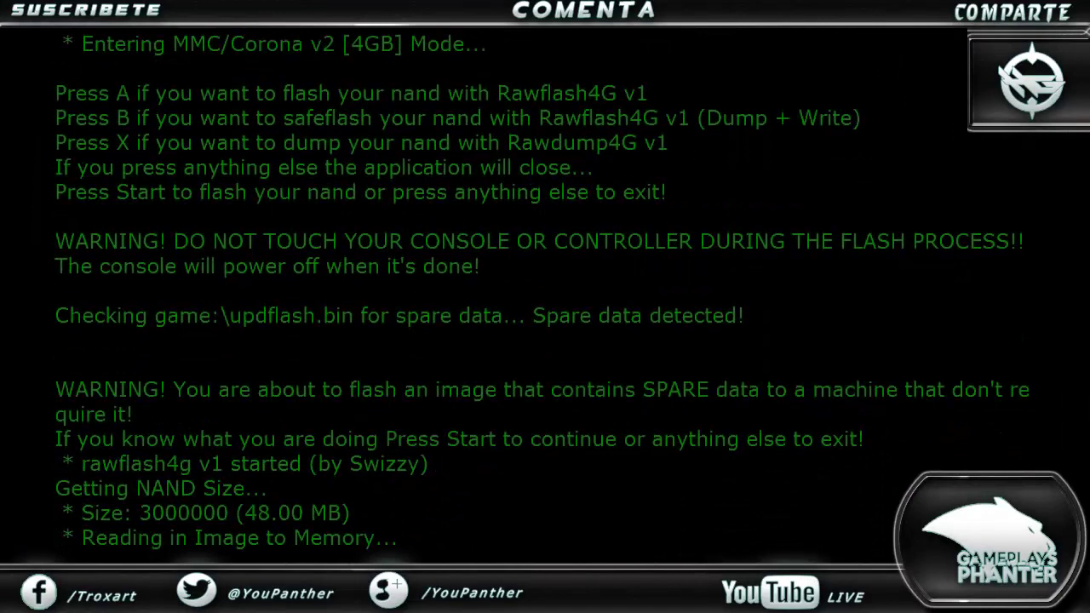